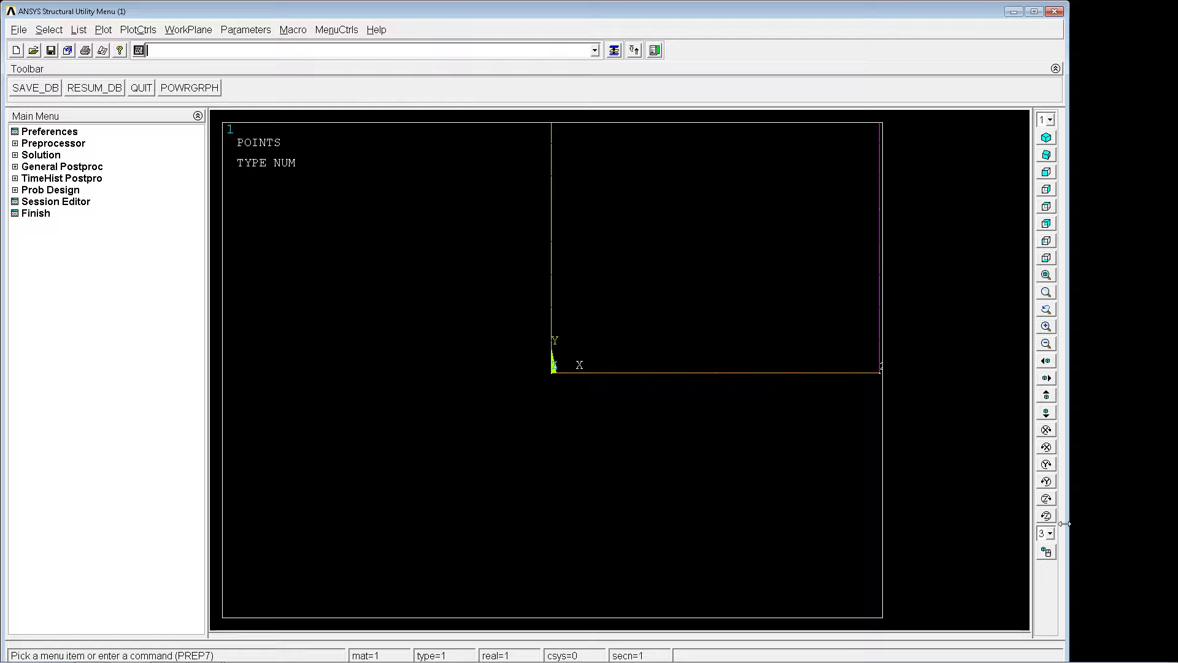
Plot the model's lines with LPLOT, fitted in the graphics area, and rotate the cube frame into a 3D view.
left_click(1046, 275)
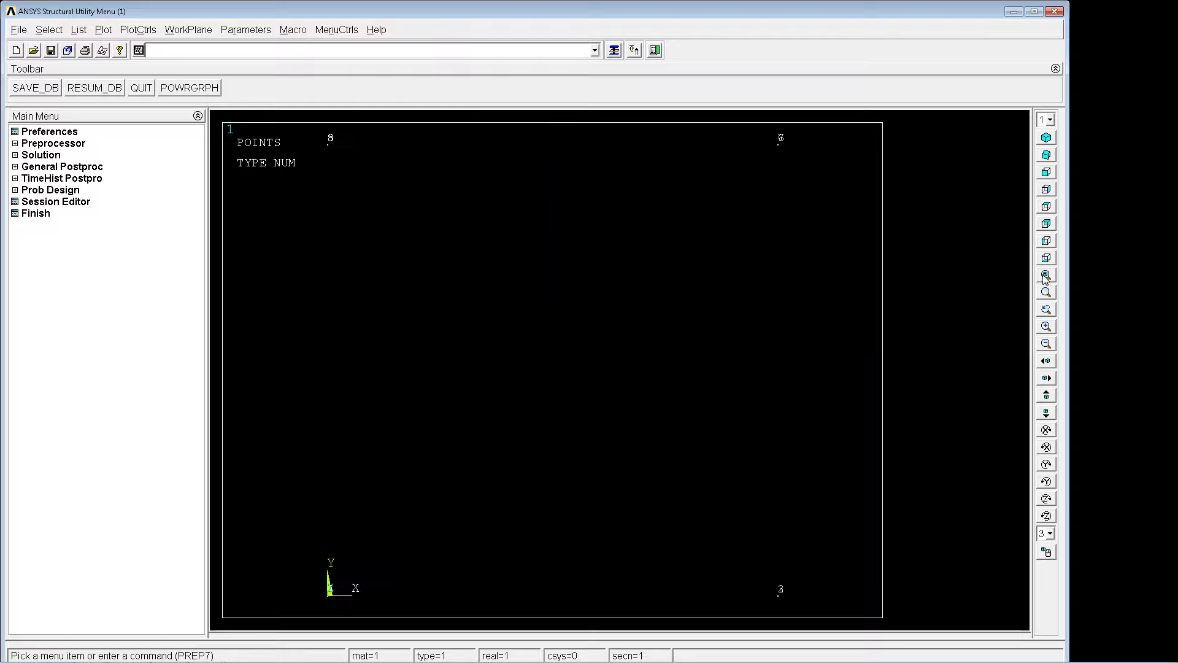
type("lplot")
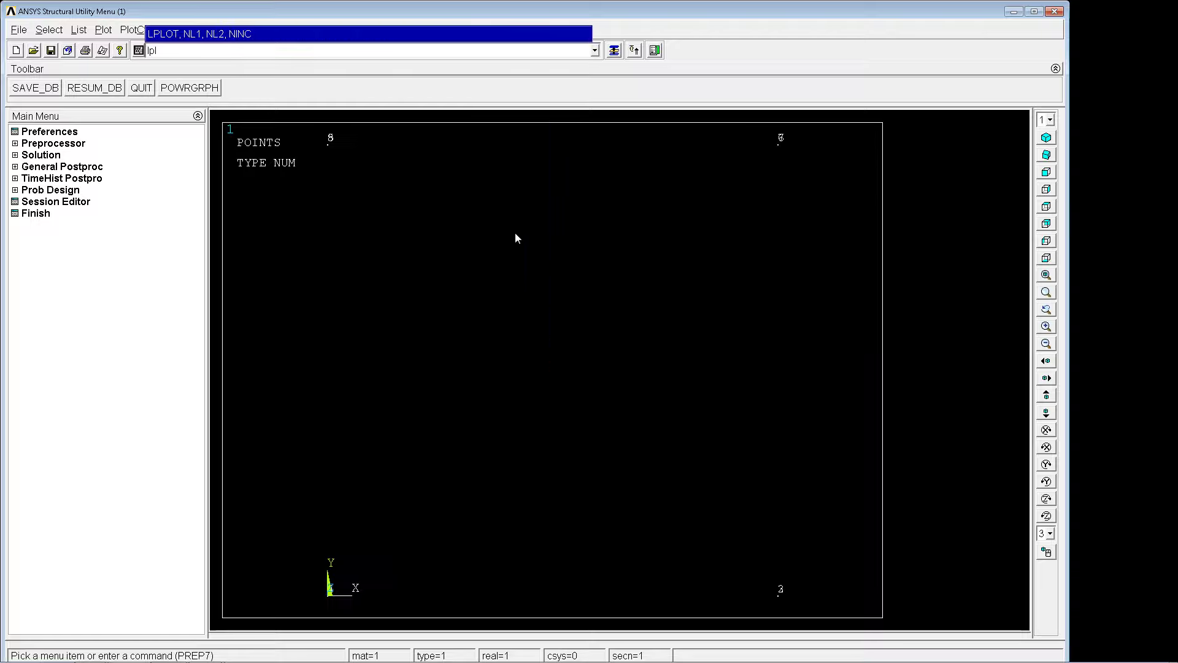
key("Return")
left_click(1044, 555)
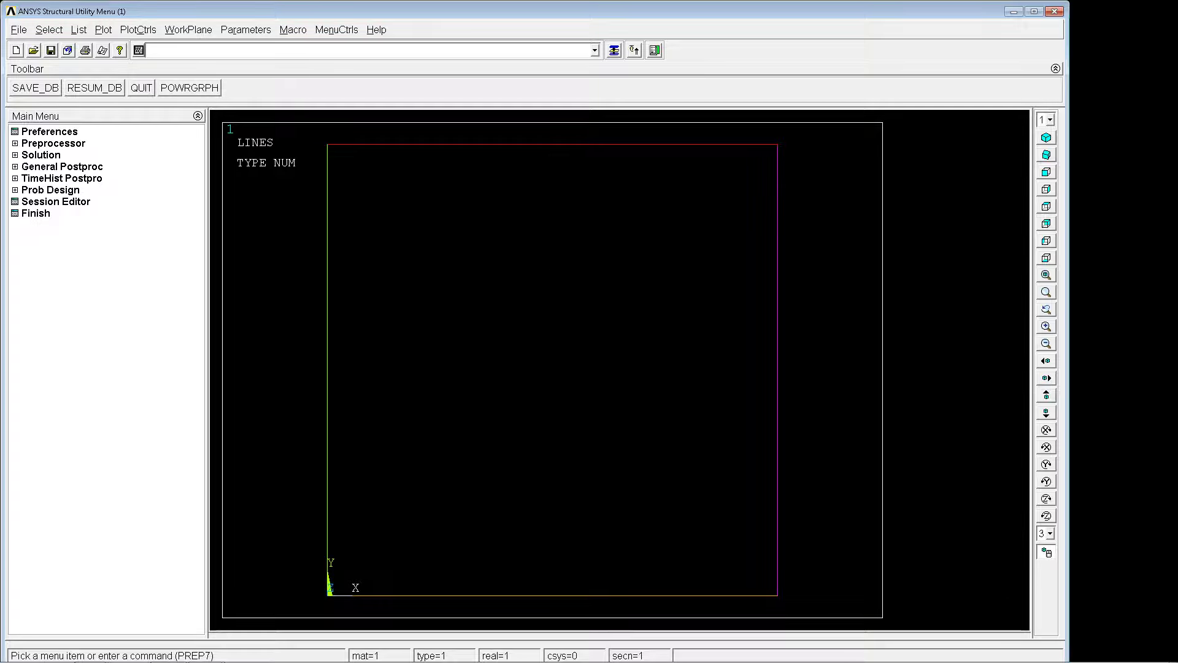
right_click_drag(362, 402, 474, 374)
scroll(442, 430, "down", 3)
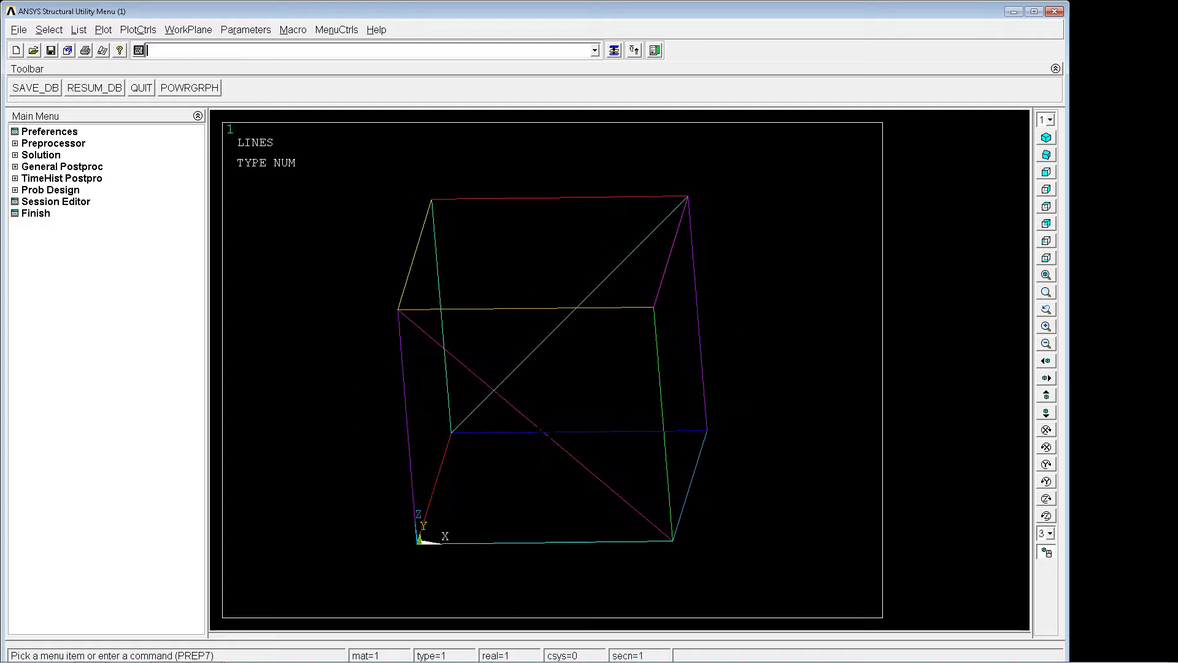
right_click_drag(546, 424, 549, 422)
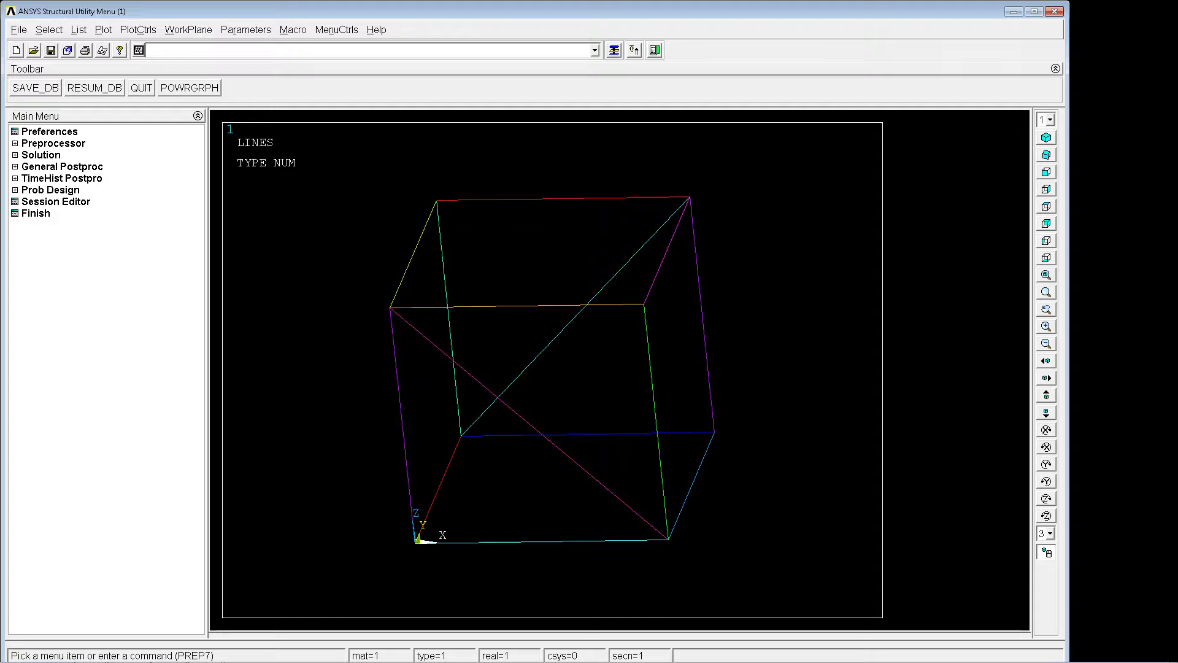
Check the command list in Notepad and define element type 1 as 188 with et,1,188.
key("alt+Tab")
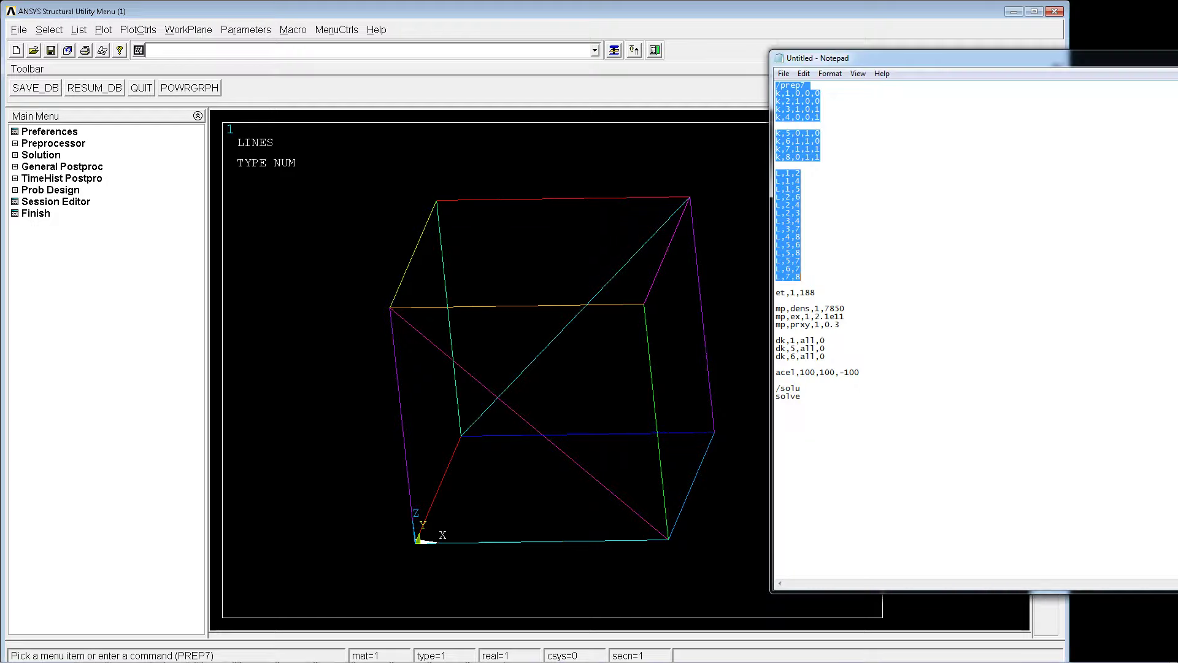
key("alt+Tab")
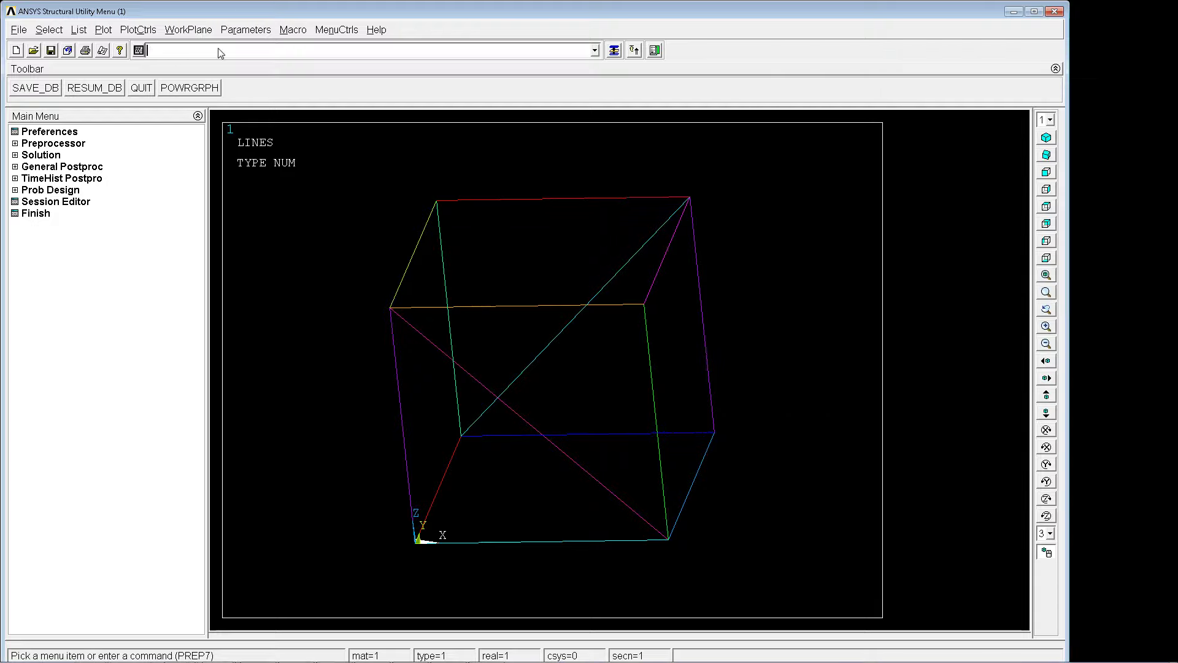
type("et,1,188")
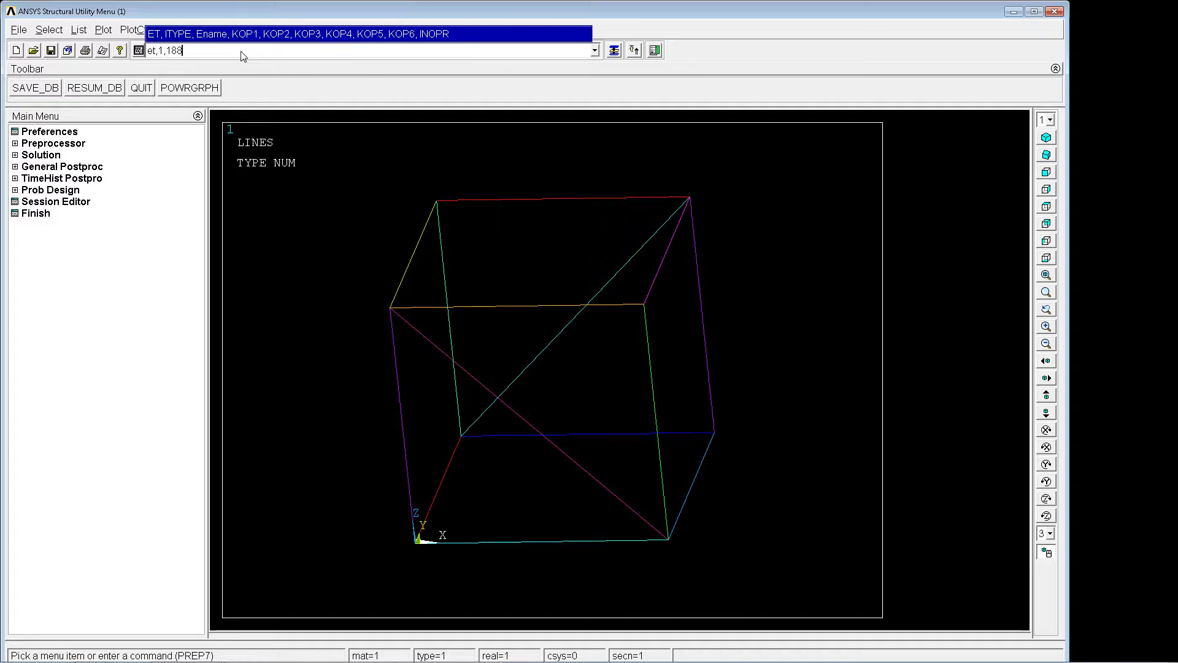
key("Return")
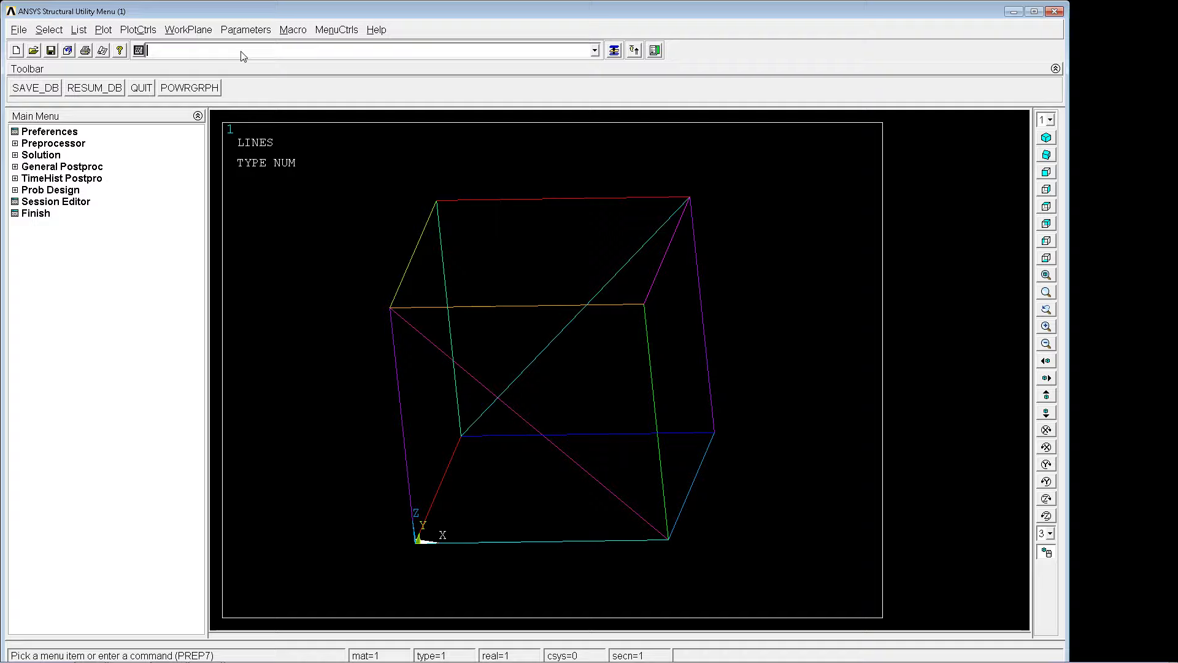
Set the density of material 1 to 7850 with the MP command.
type("mp")
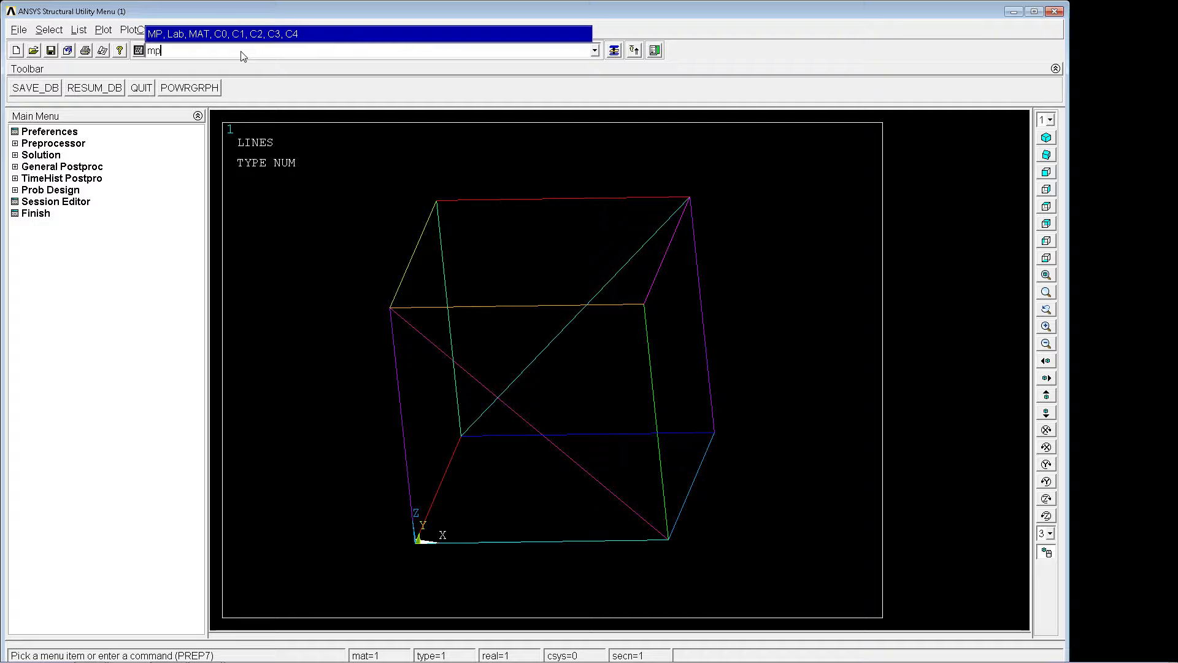
type(",dens,1,7850")
key("Return")
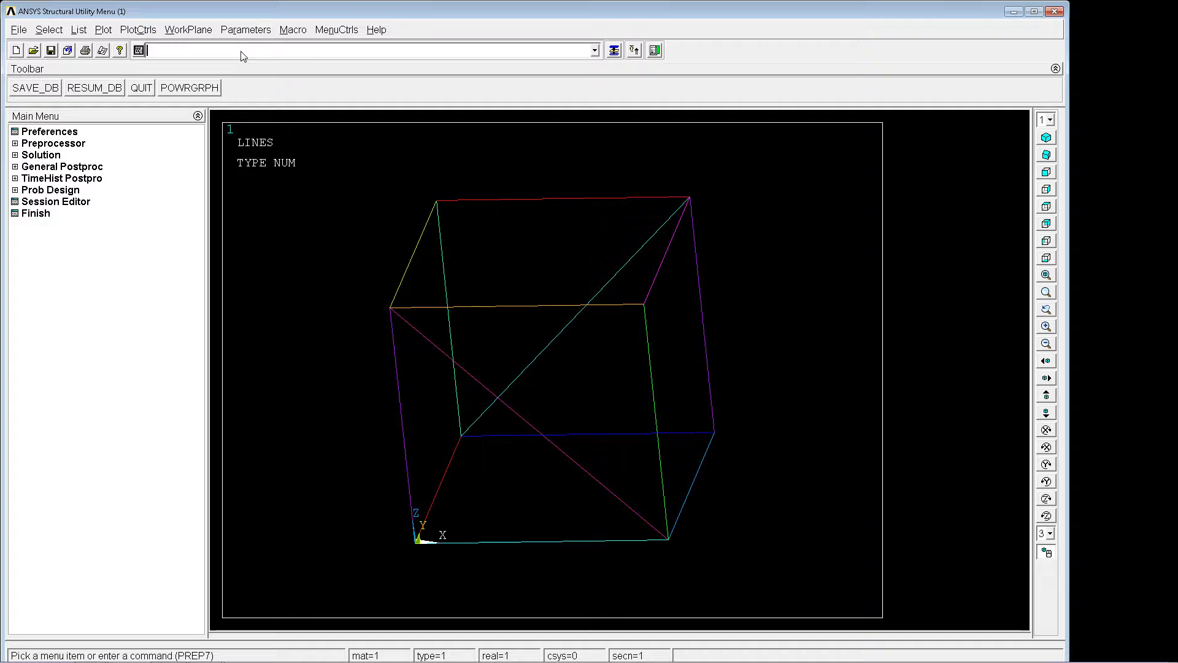
Set material 1's elastic modulus EX to 2.1e11 and Poisson's ratio PRXY to 0.3.
type("mp,ex,1,")
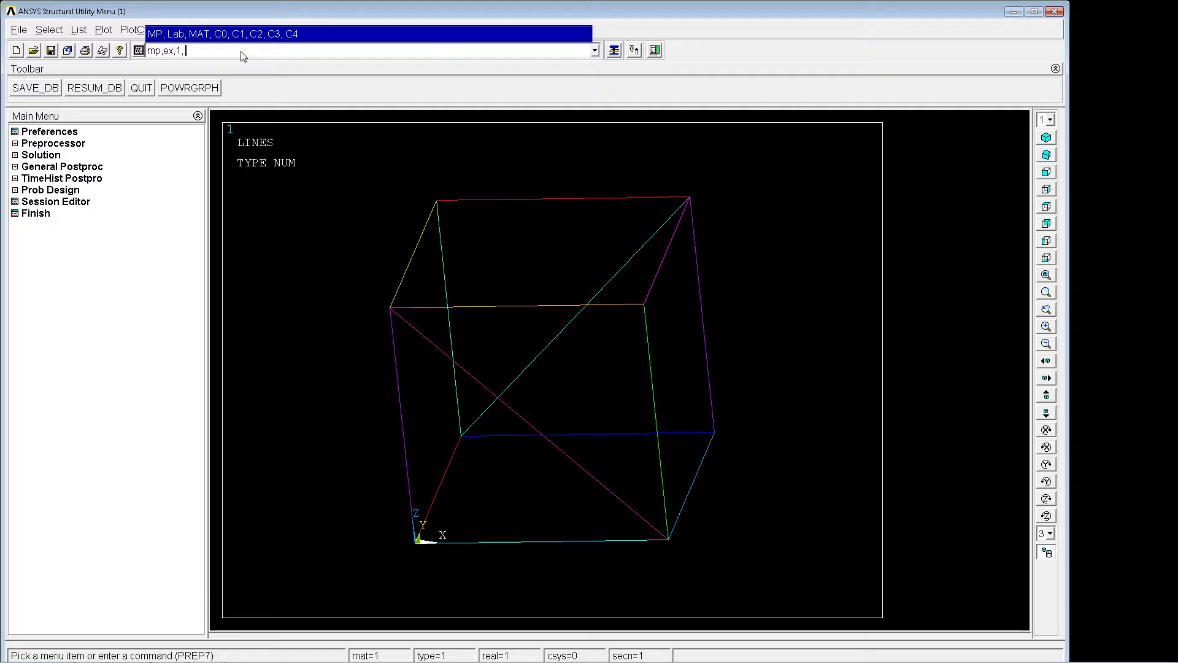
type("2.1e11")
key("Return")
type("mp,prxy,1,0.3")
key("Return")
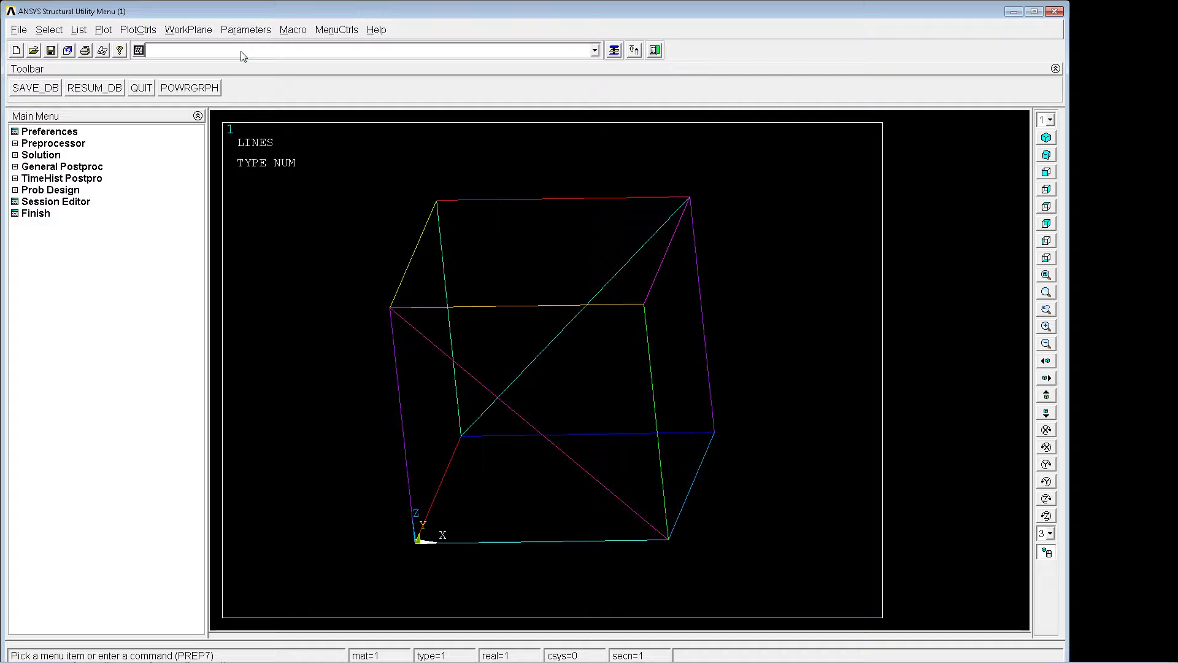
Start a common beam section with ID 1 and name it fi100.
mouse_move(411, 222)
right_mouse_down("ctrl")
mouse_move(426, 201)
mouse_move(348, 201)
mouse_move(359, 229)
right_mouse_up("ctrl")
left_click(56, 144)
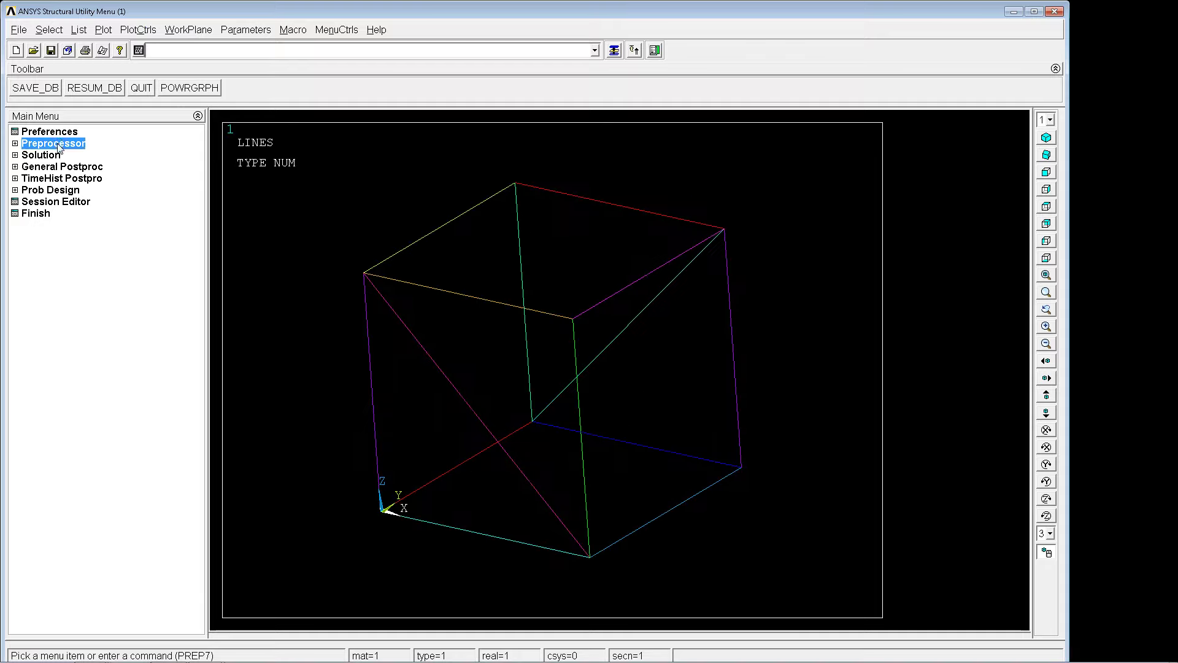
left_click(54, 189)
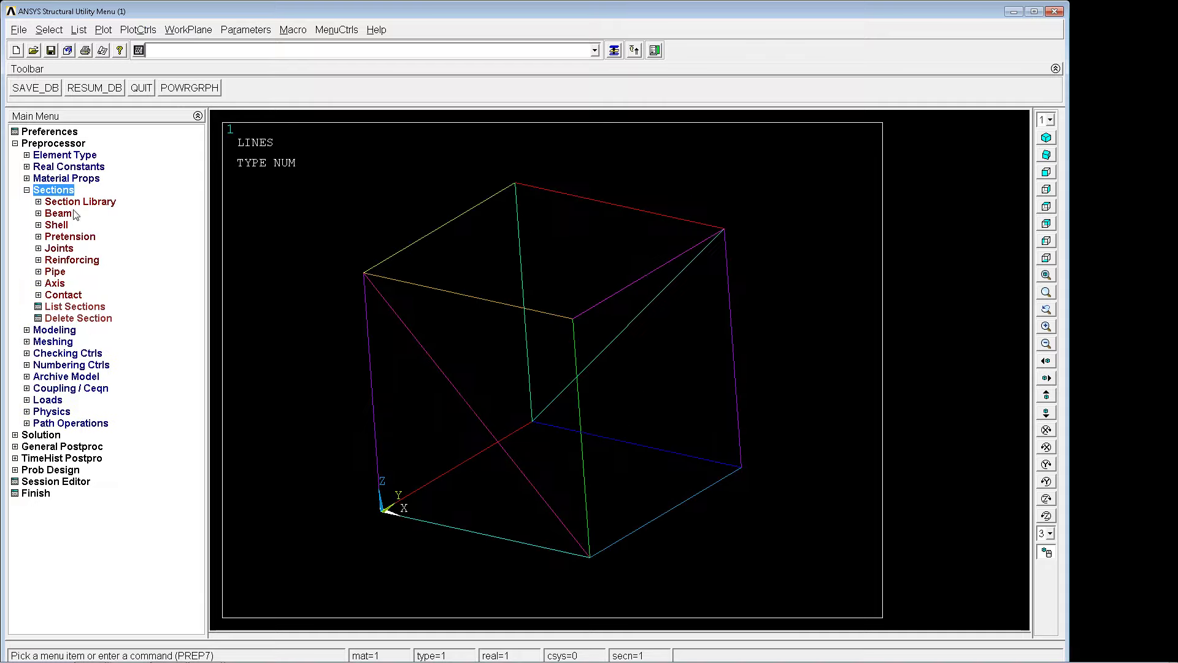
left_click(58, 212)
left_click(95, 226)
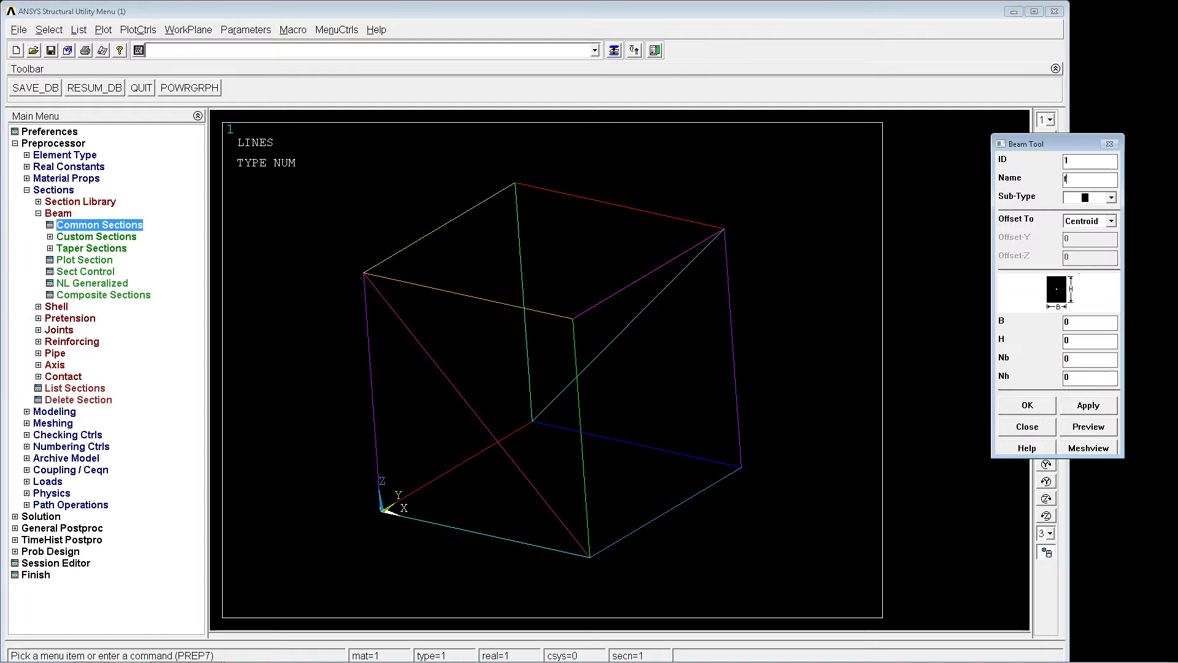
type("fi1000")
key("BackSpace")
Make beam section fi100 a solid circle with radius R of 100/2000.
left_click(1111, 197)
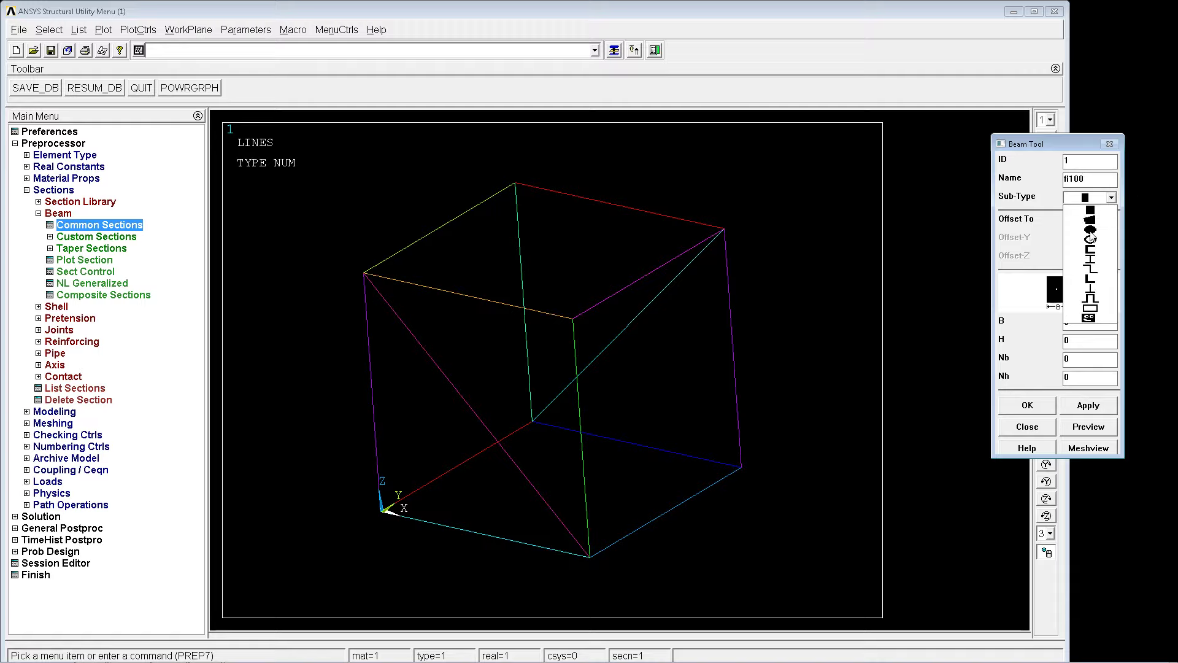
left_click(1090, 237)
double_click(1095, 322)
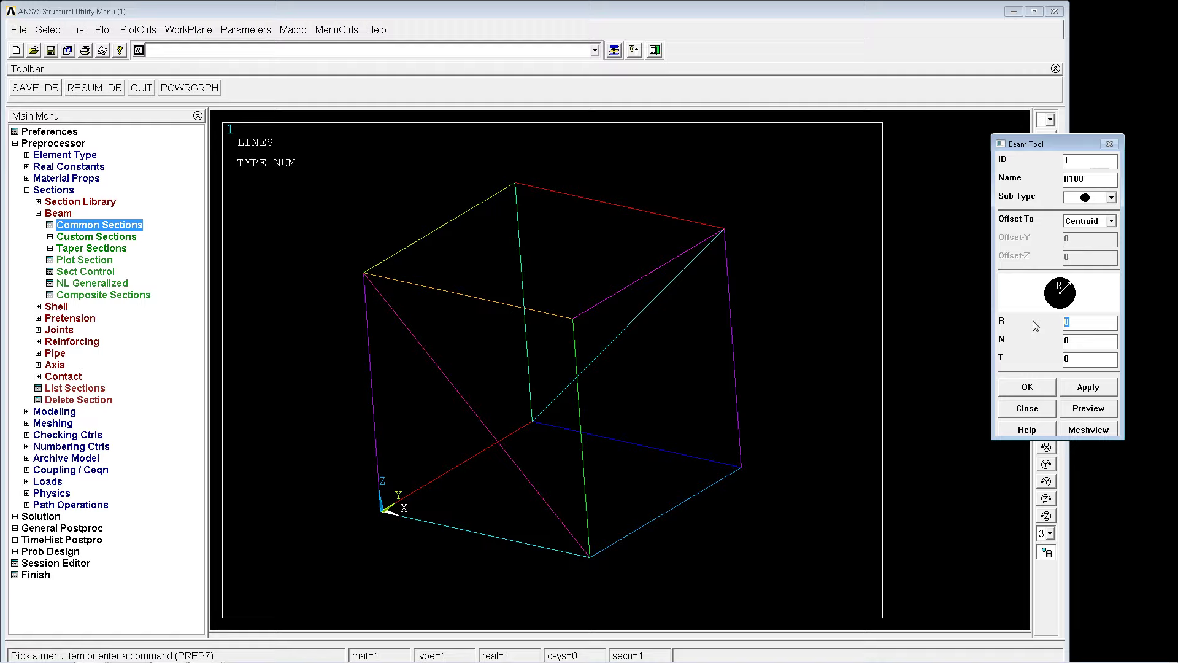
type("100/2000")
left_click(1044, 393)
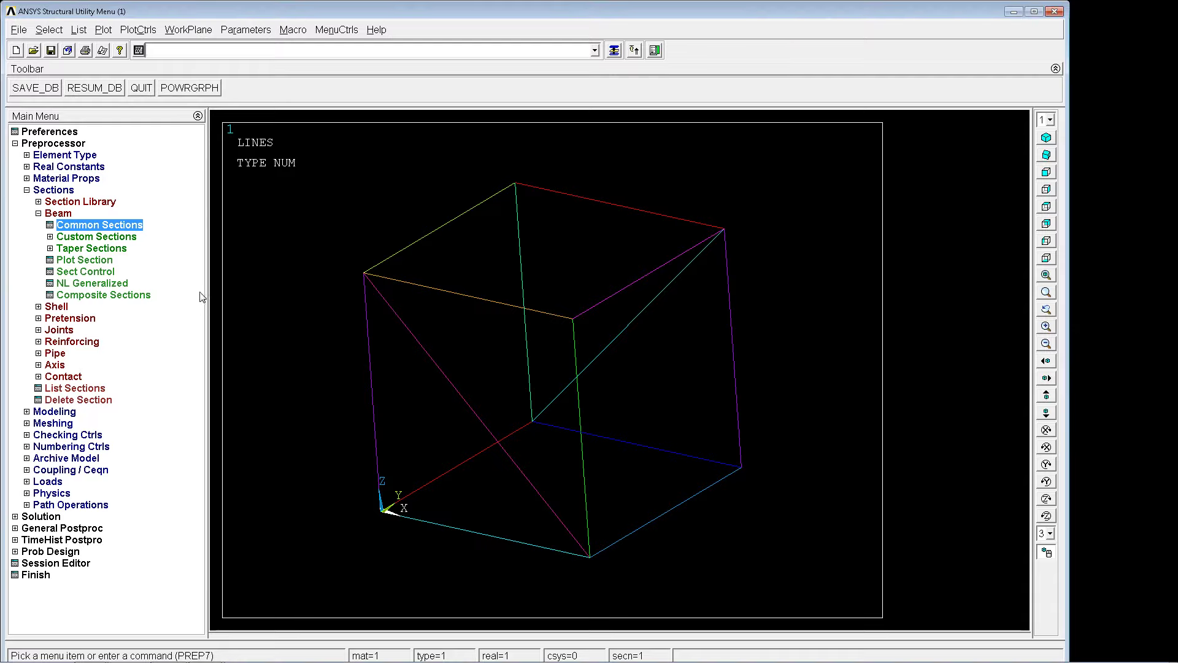
Mesh all lines and display the elements with their cross-section shape using /eshape,1,1.
type("lmesh,all")
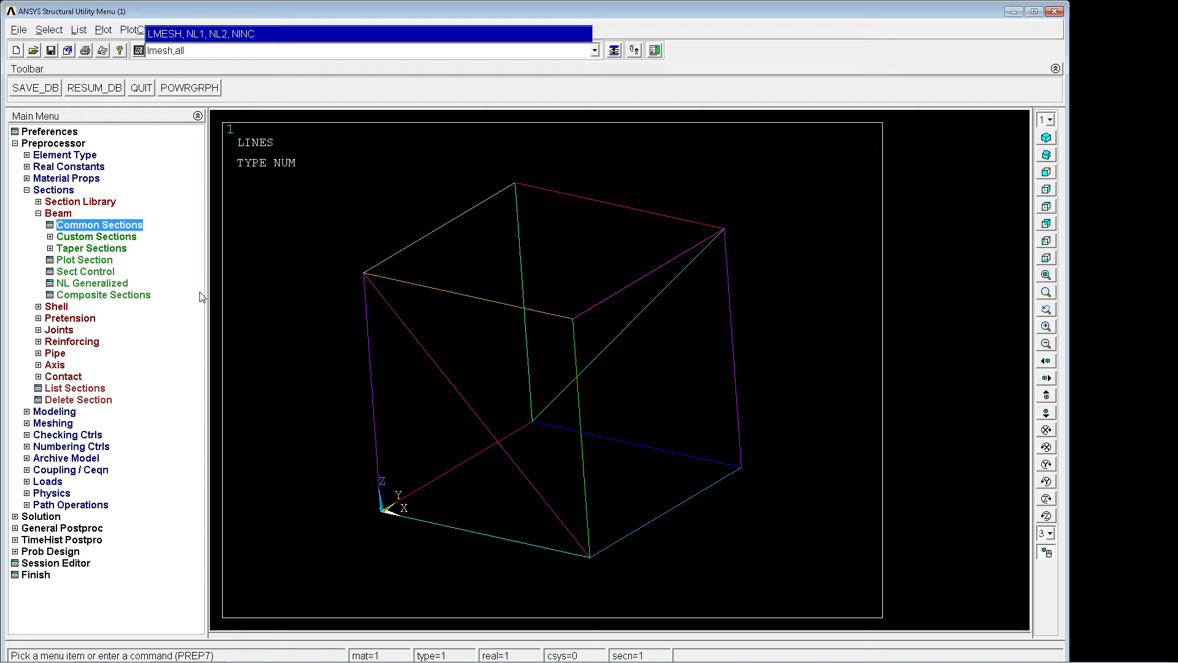
key("Return")
type("/eshape,1,")
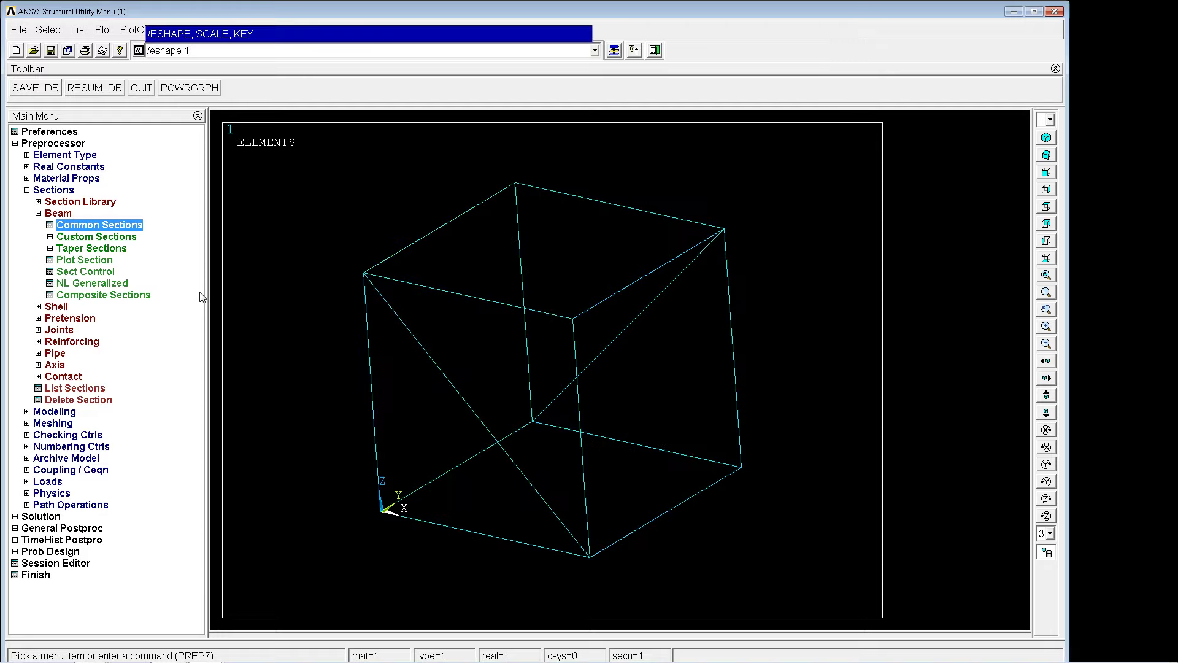
key("Return")
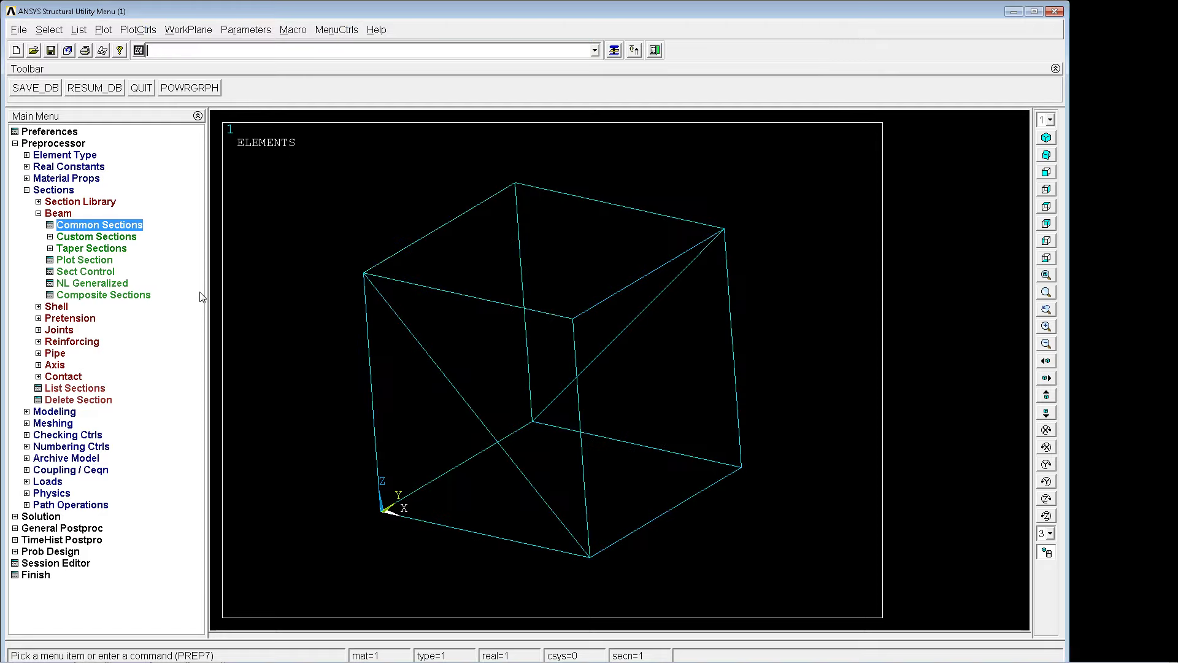
mouse_move(488, 352)
right_mouse_down()
mouse_move(505, 352)
mouse_move(501, 363)
right_mouse_up()
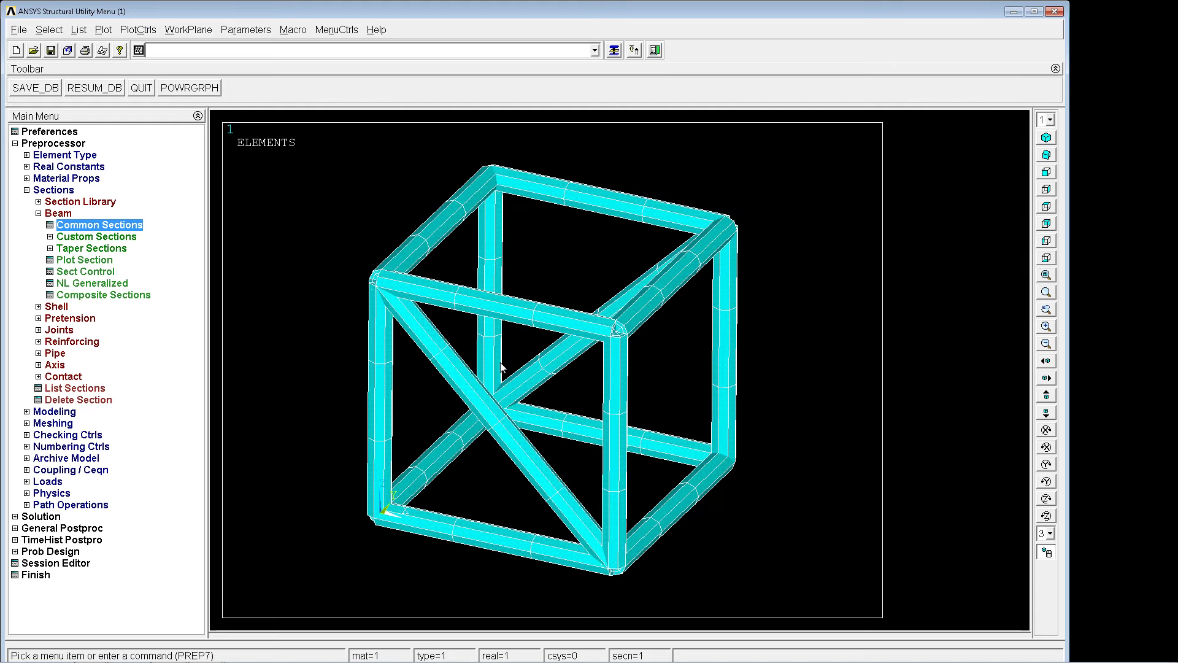
Turn off the cross-section shape display of the elements with /eshape,0.
key("Up")
key("Up")
key("Up")
key("Up")
key("Up")
key("Up")
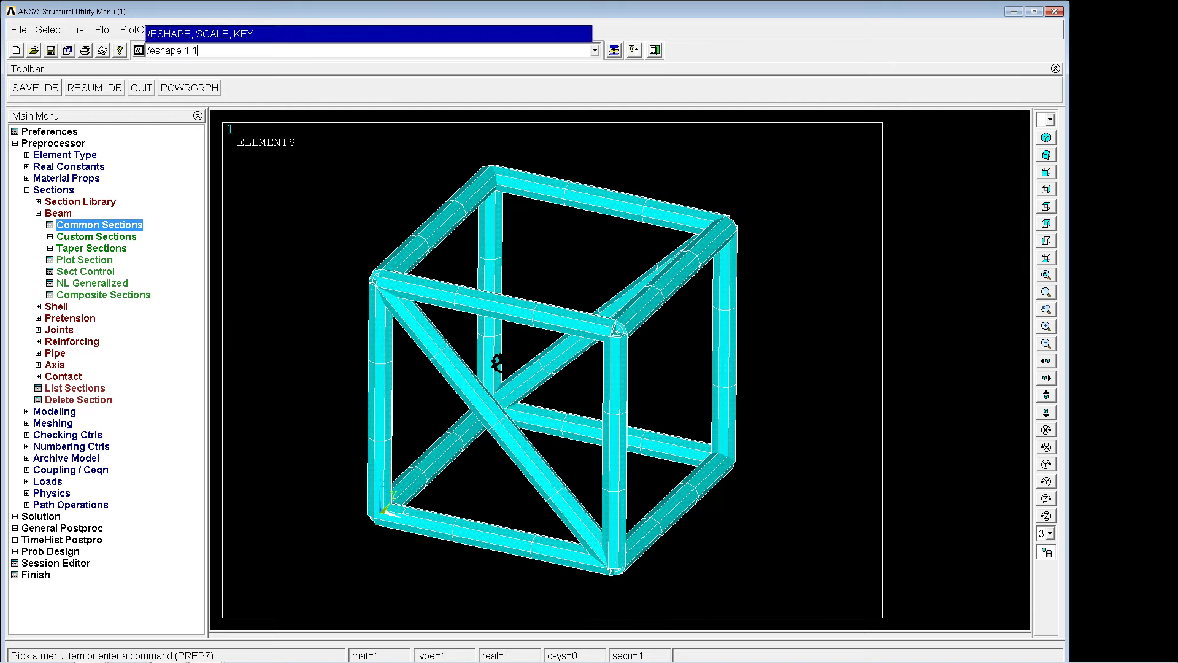
type("/eshae")
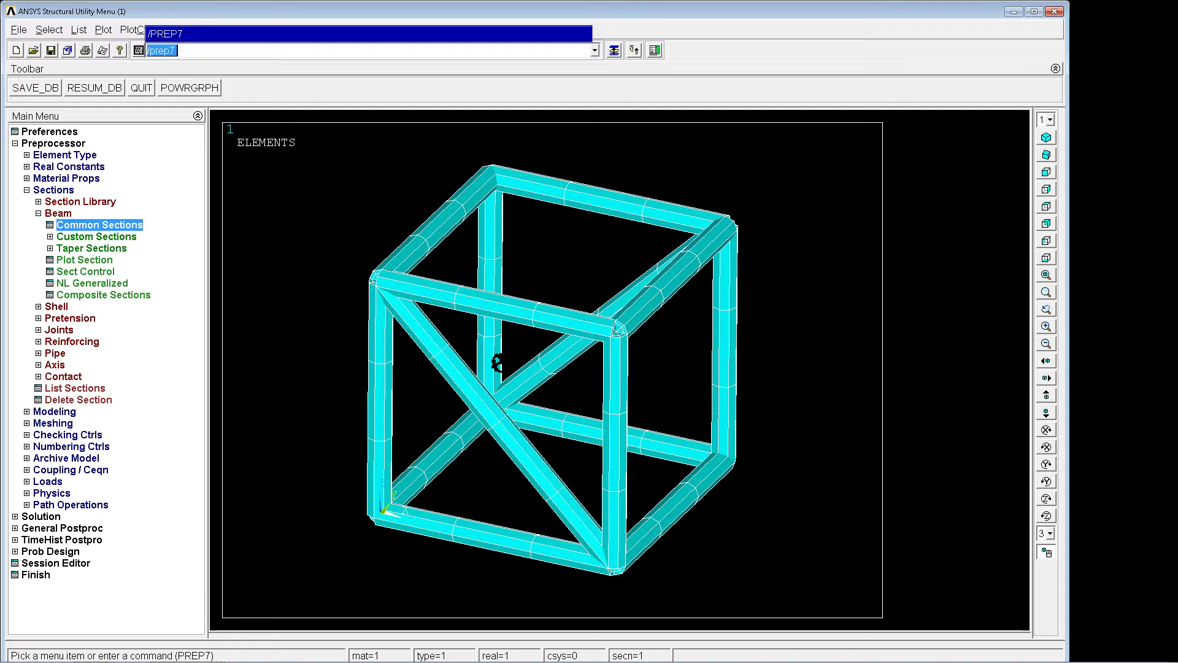
key("BackSpace")
type("pe,0")
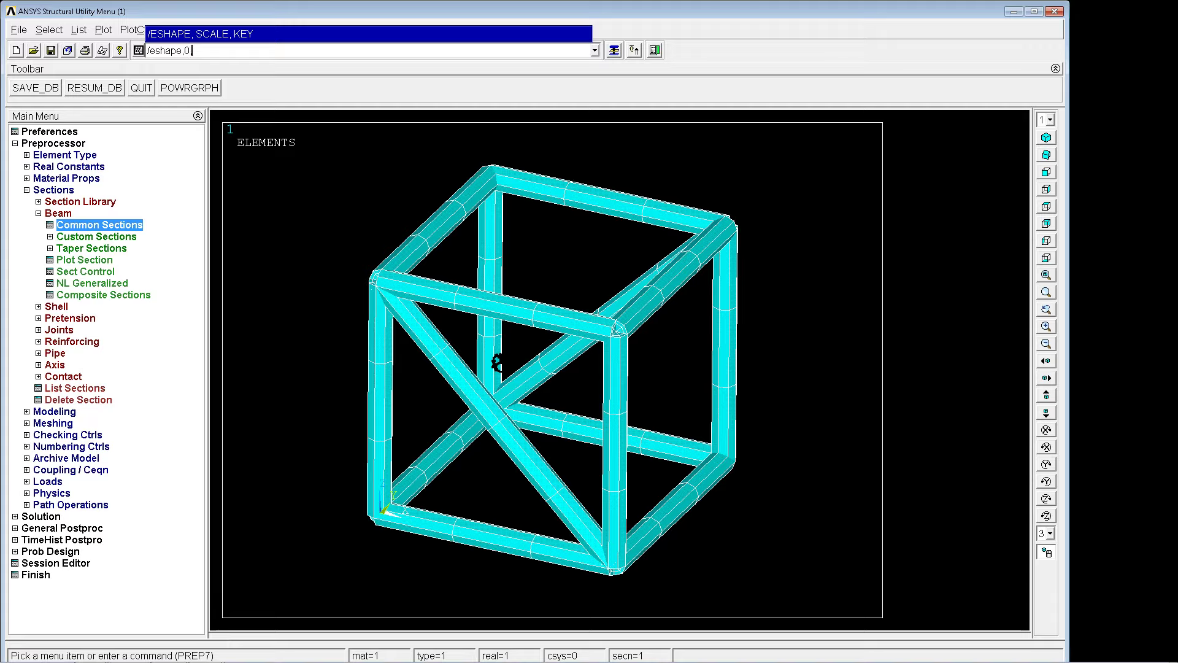
key("Return")
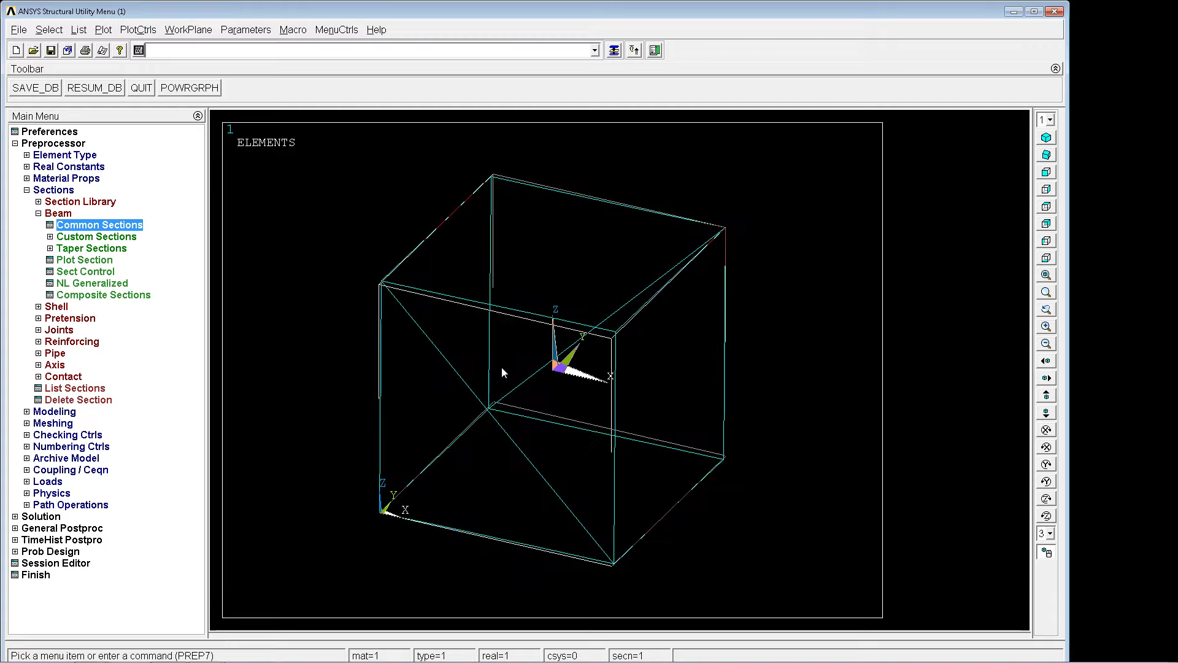
On a line plot, constrain All DOF with value 0 at keypoints 1, 5 and 6 of the frame's base.
type("lp")
key("Return")
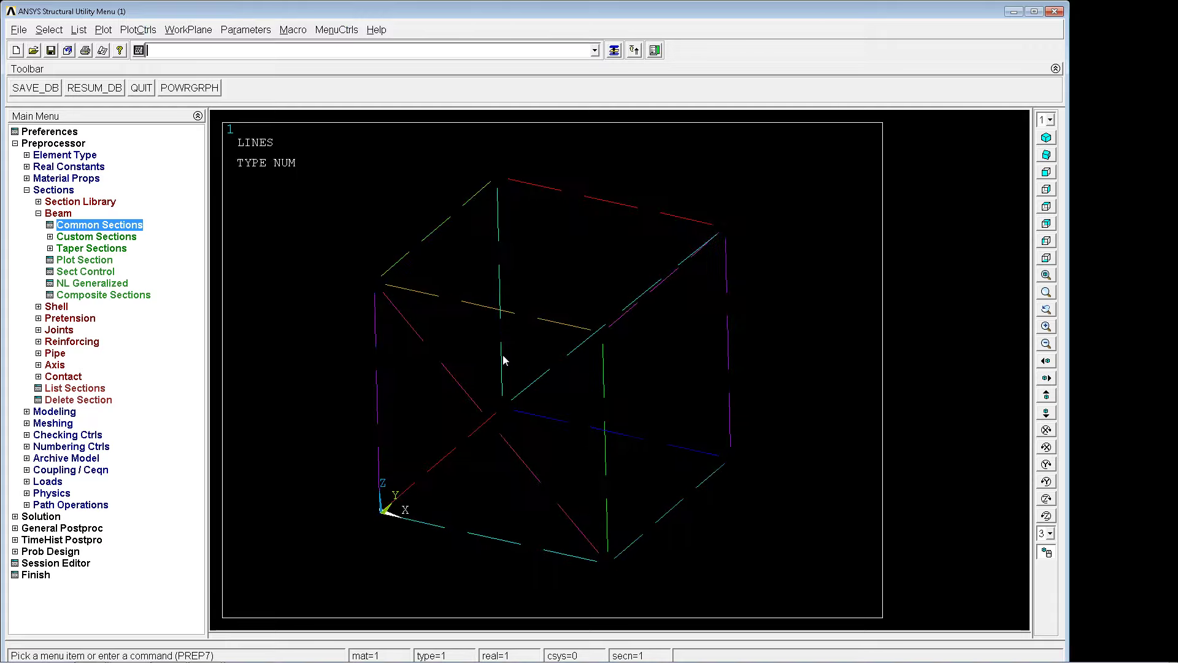
type("dk,p")
key("Return")
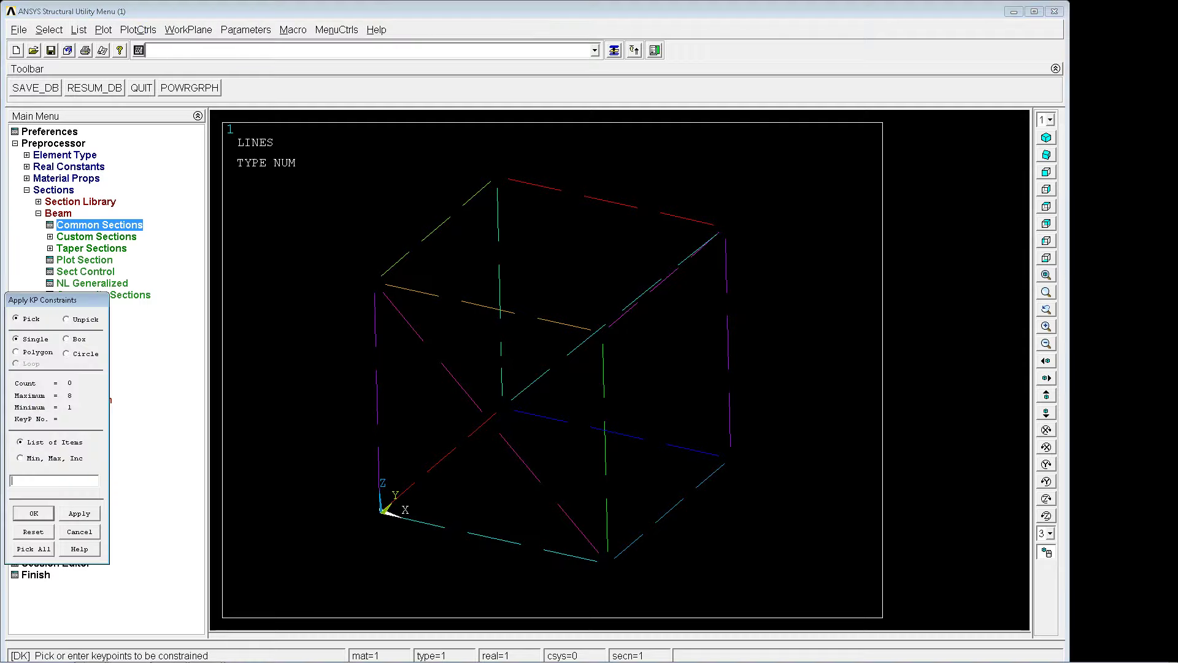
left_click(380, 512)
left_click(502, 407)
middle_click(702, 478)
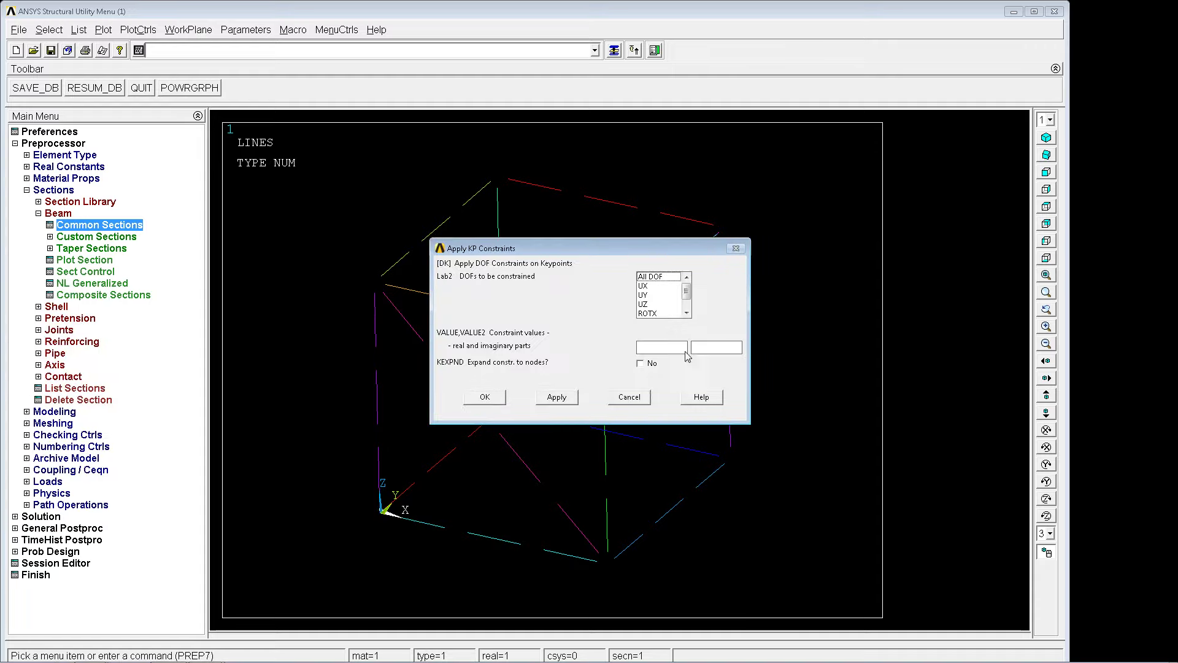
left_click(656, 280)
type("0")
key("Return")
Apply an acceleration load of 100, 100, -100 in X, Y and Z with the ACEL command.
type("a")
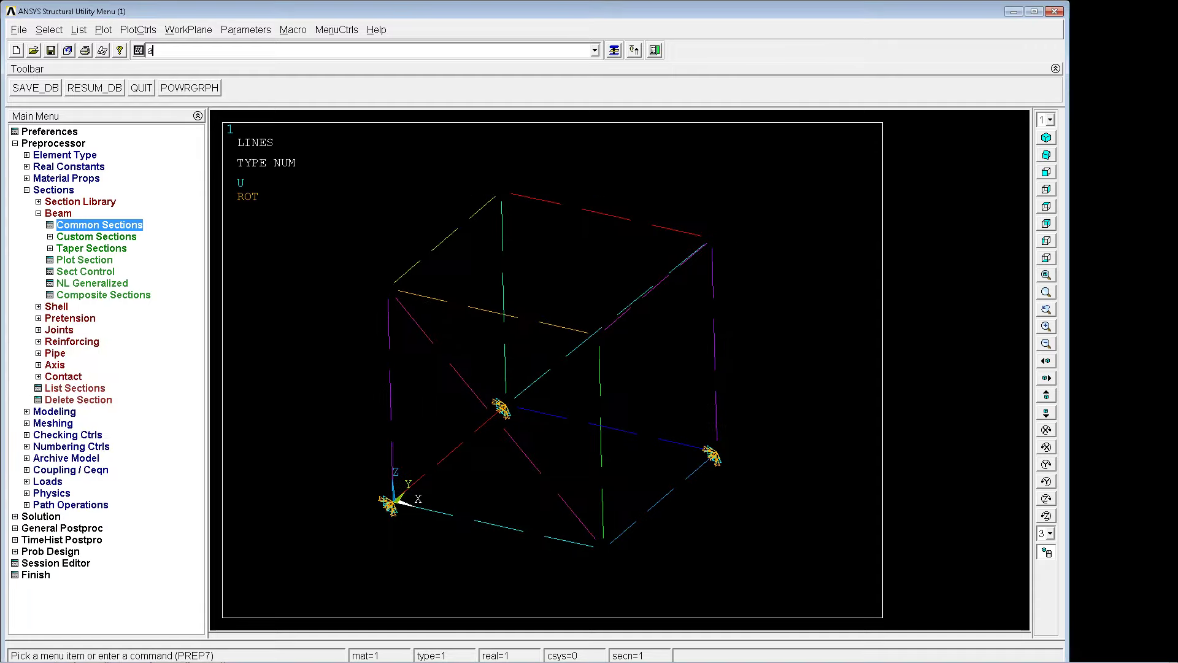
type("cel,100")
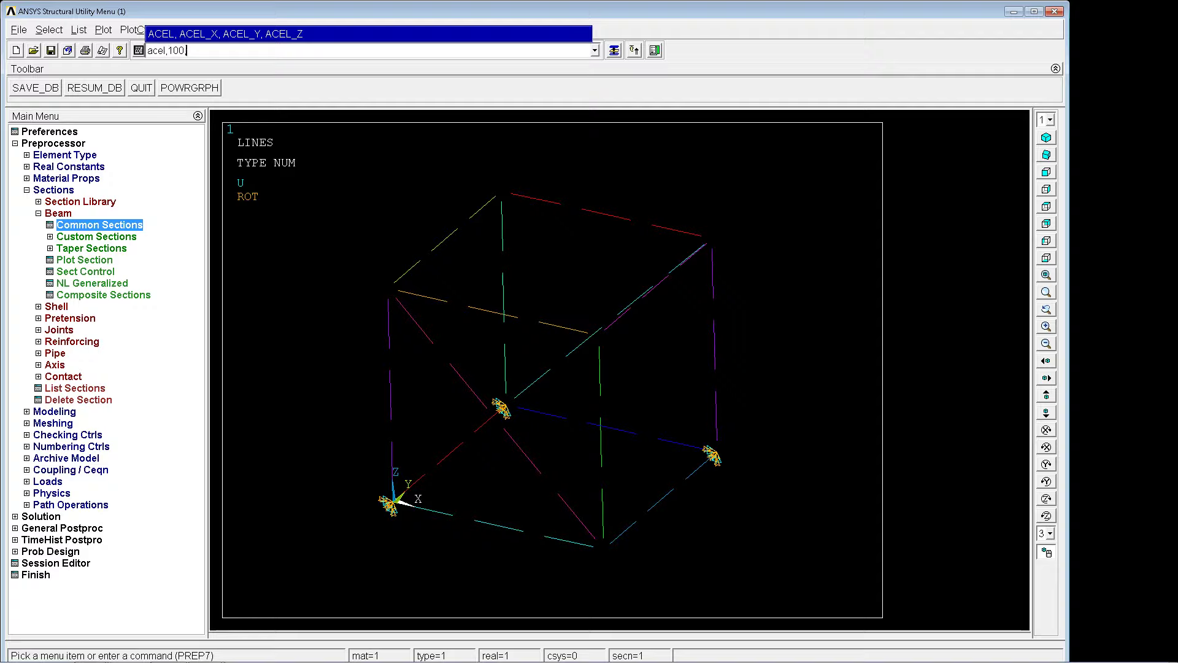
type(",,100,-100")
key("Return")
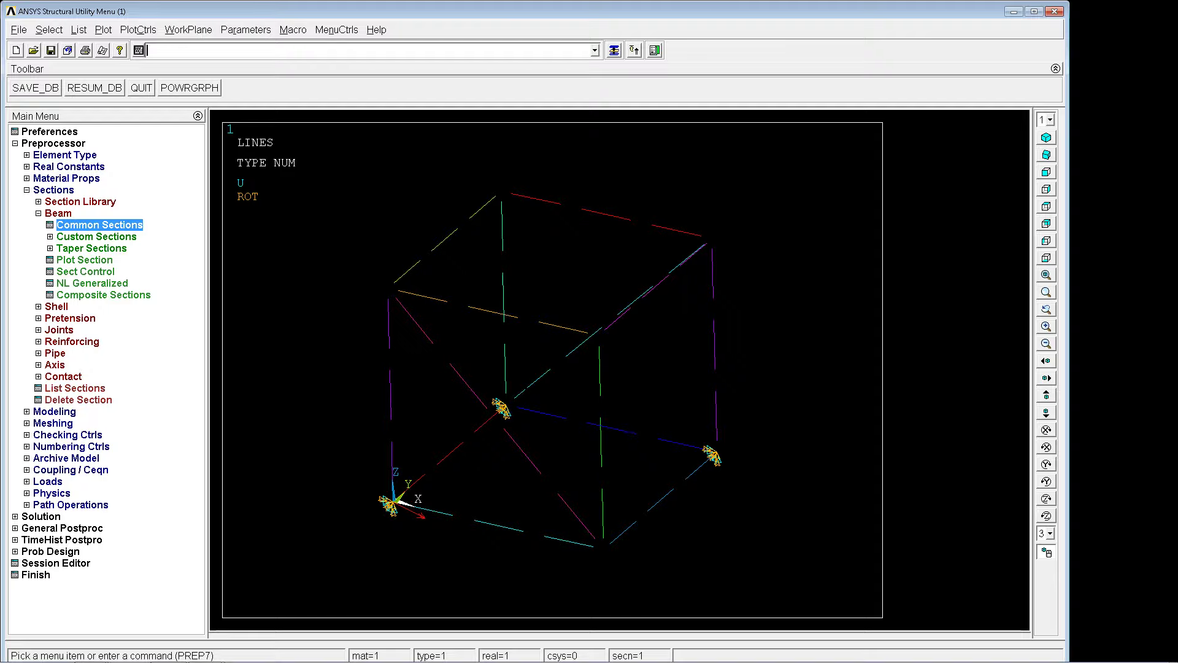
Enter the solution processor with /solu and solve the static analysis of the frame.
type("/solu")
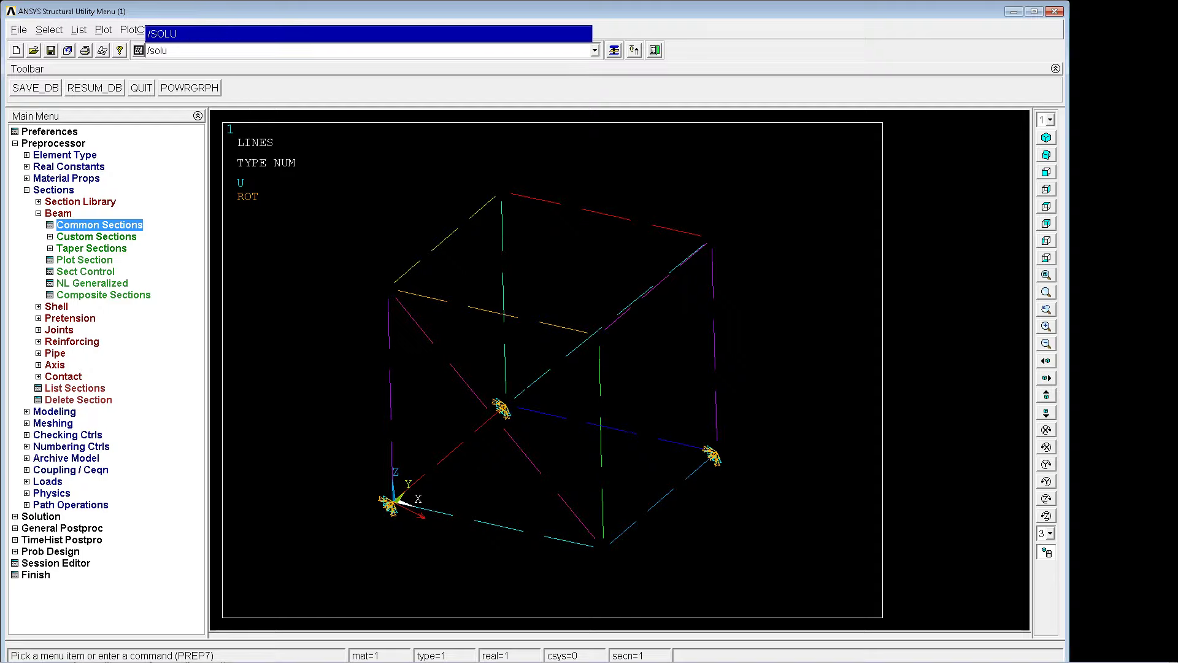
key("Return")
type("solve")
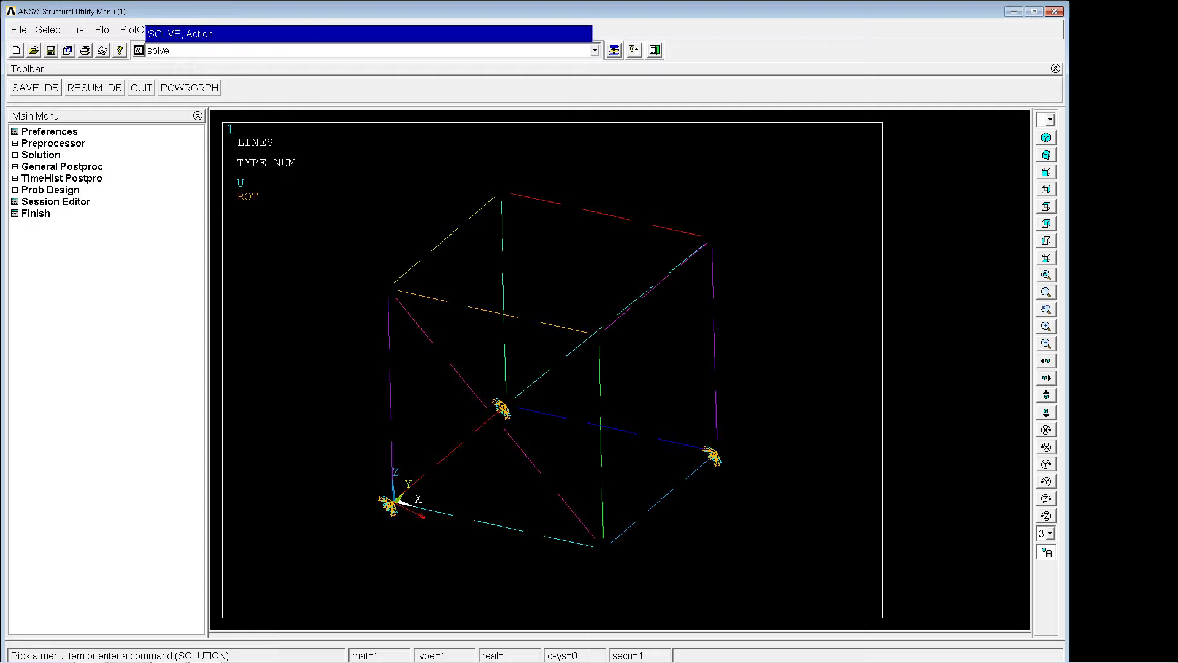
key("Return")
left_click(178, 89)
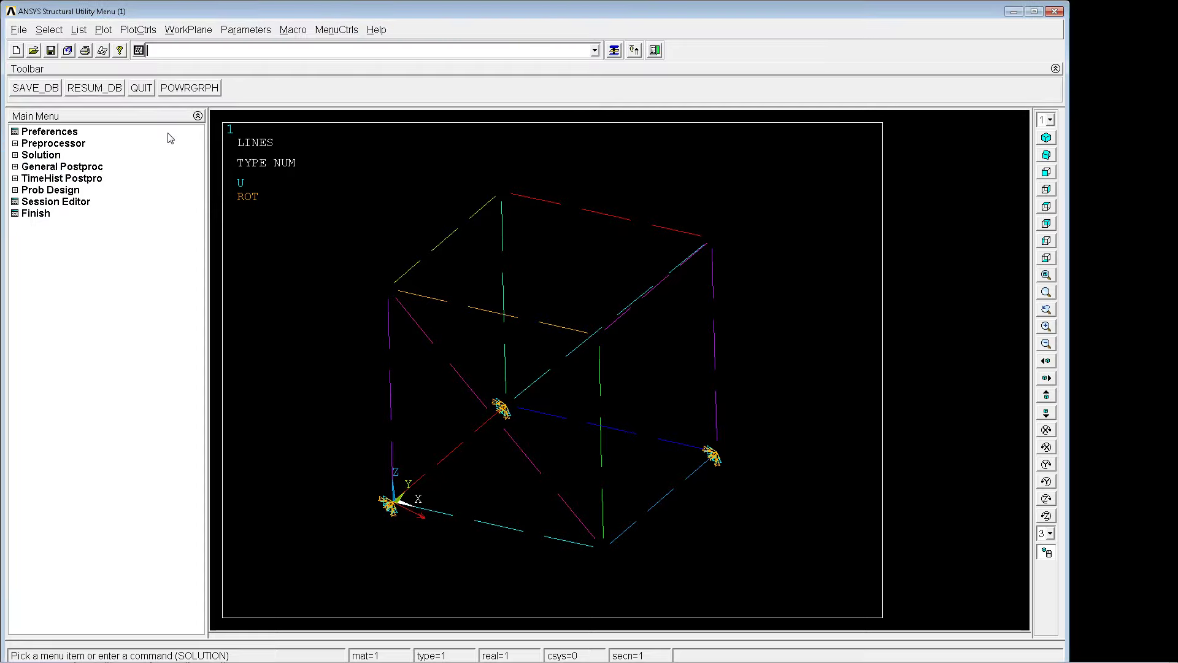
In general postprocessing, plot the frame's total displacement as a nodal contour with plnsol,u,sum.
left_click(37, 156)
left_click(67, 169)
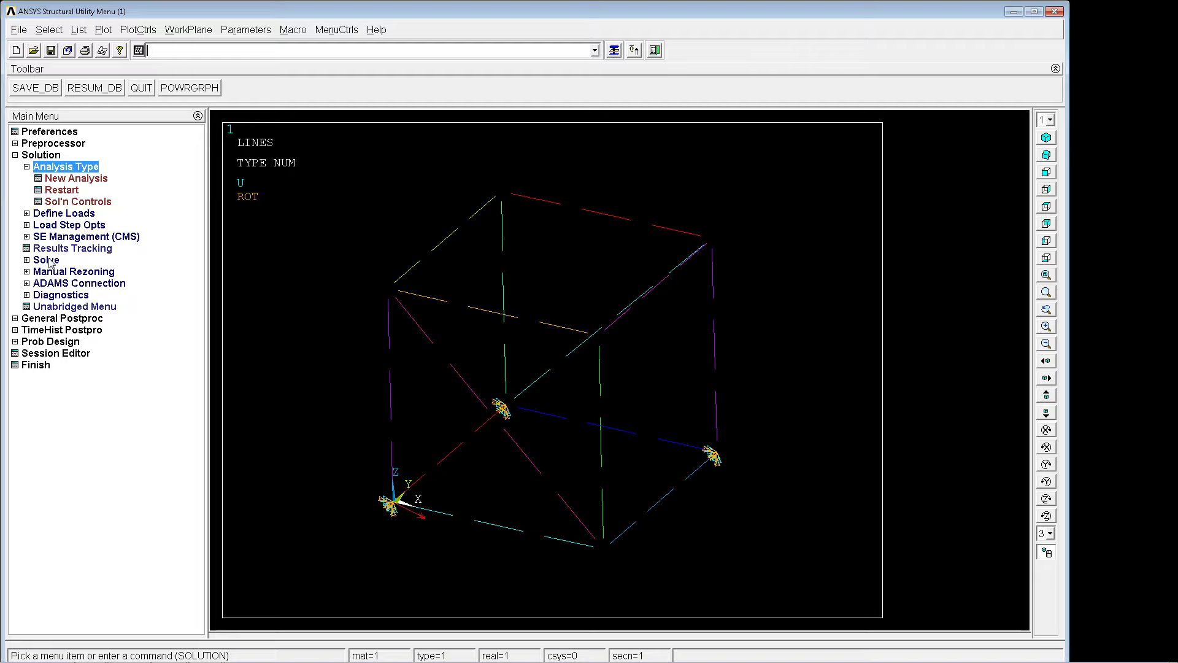
left_click(56, 319)
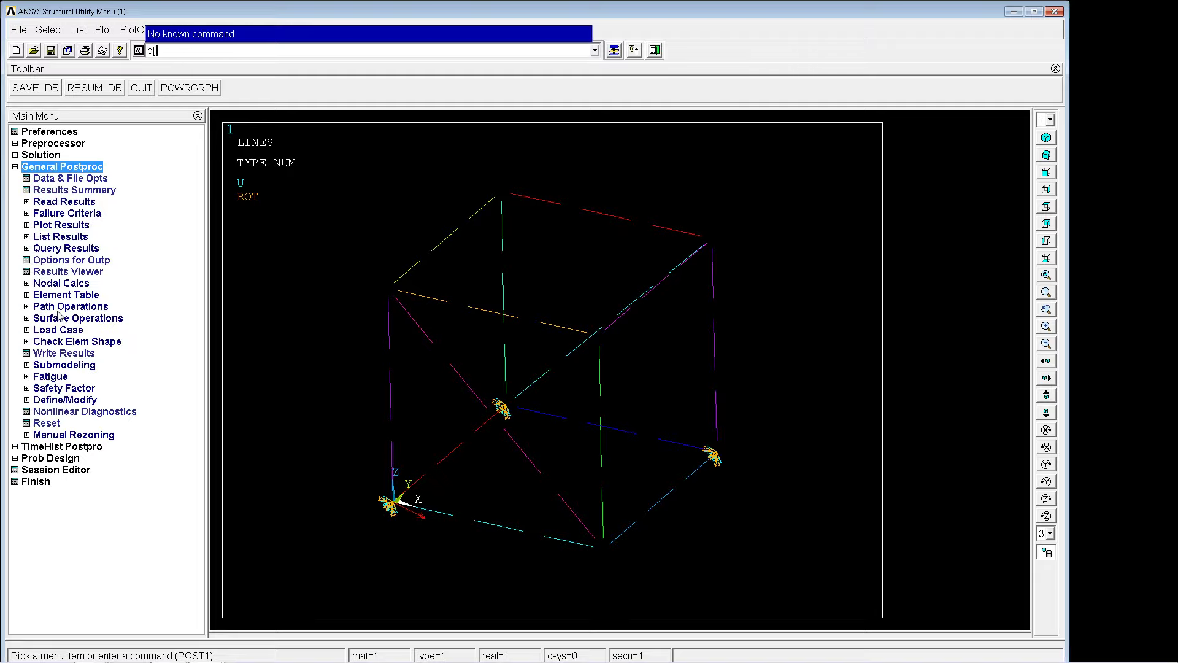
type("plnsol,")
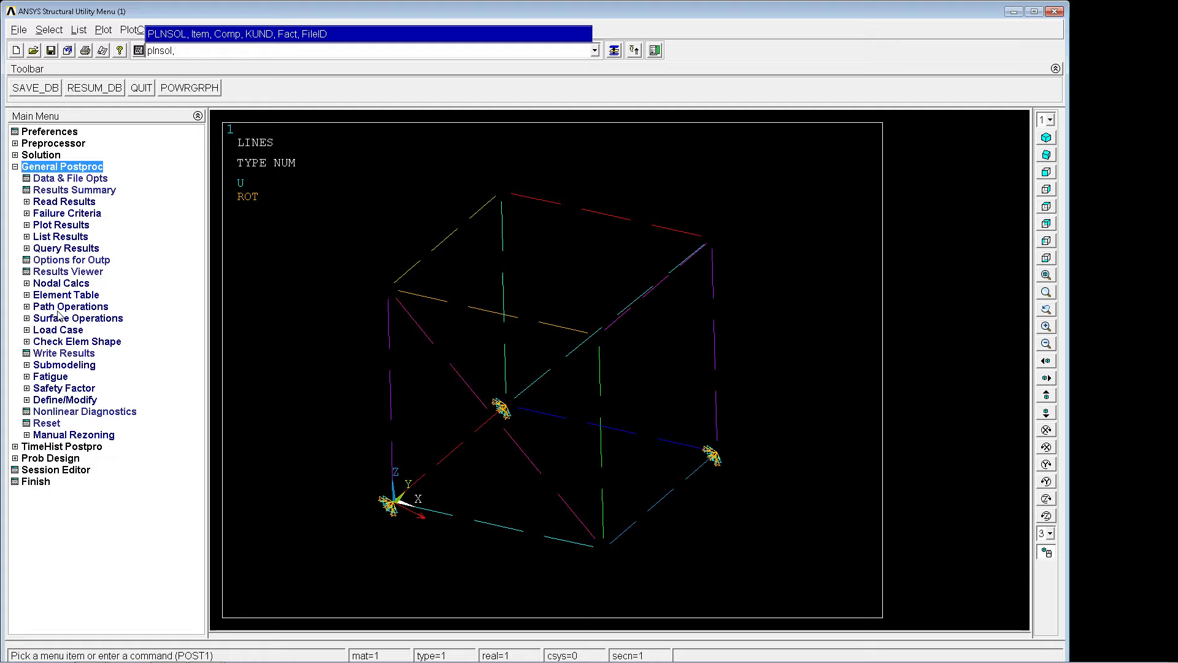
type("u,sum")
key("Return")
Plot the static displacements as vectors with plvect,u and examine their directions on the frame.
type("plvec")
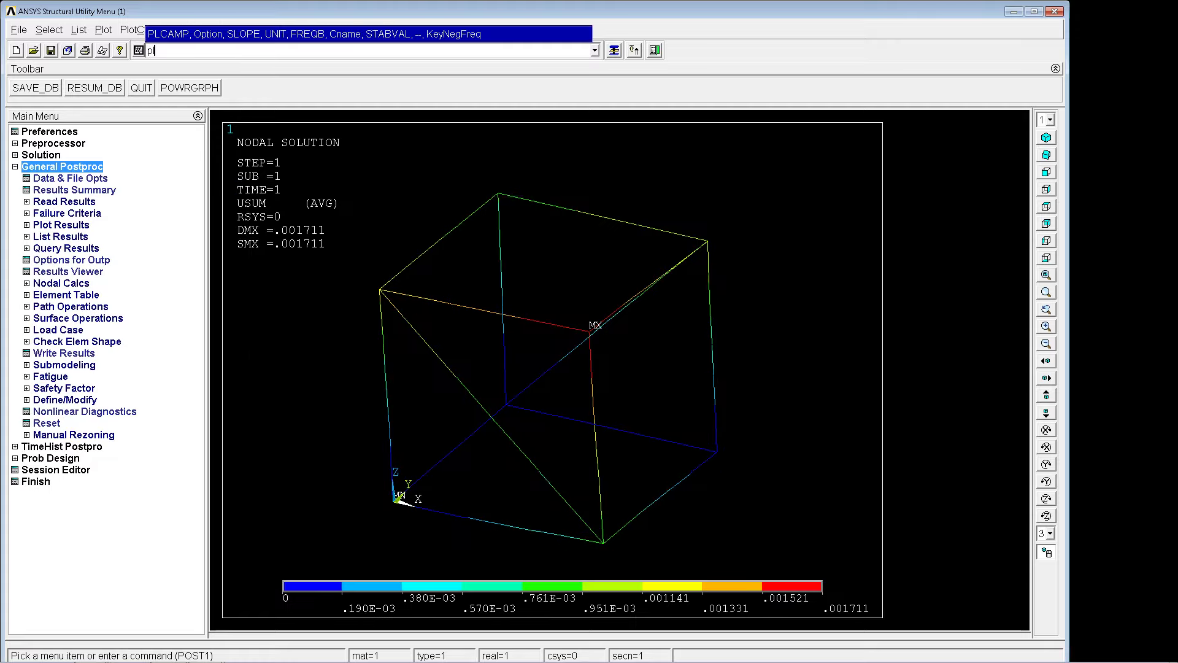
type("t,u")
key("Return")
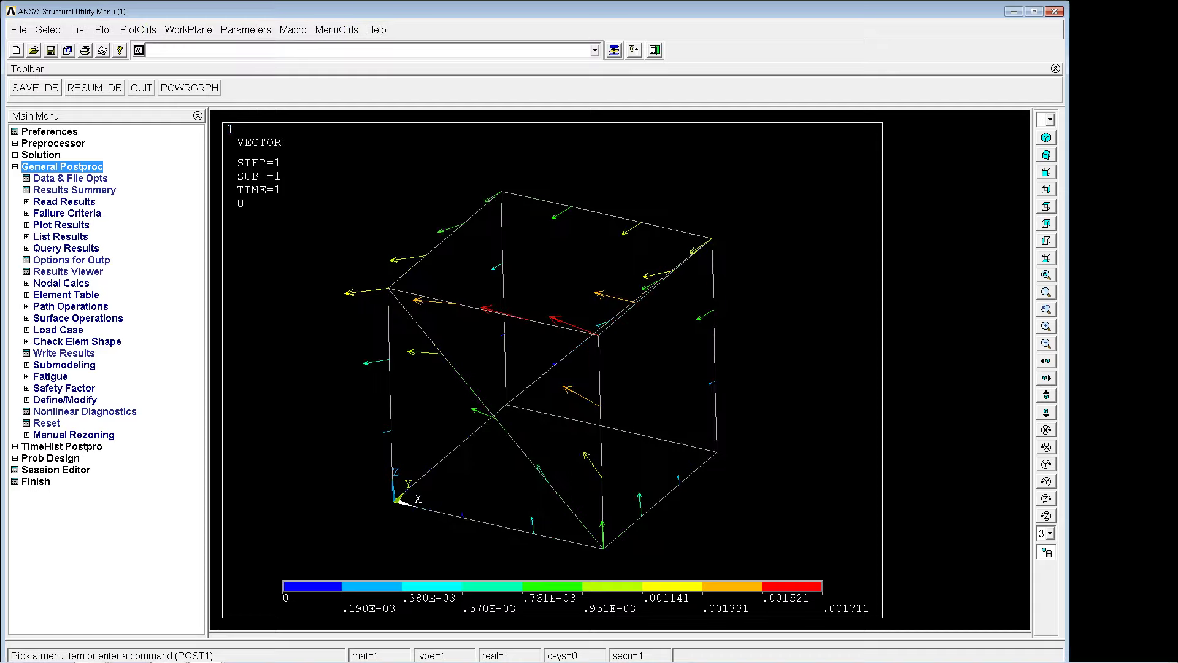
mouse_move(573, 373)
right_mouse_down()
mouse_move(584, 368)
mouse_move(570, 391)
right_mouse_up()
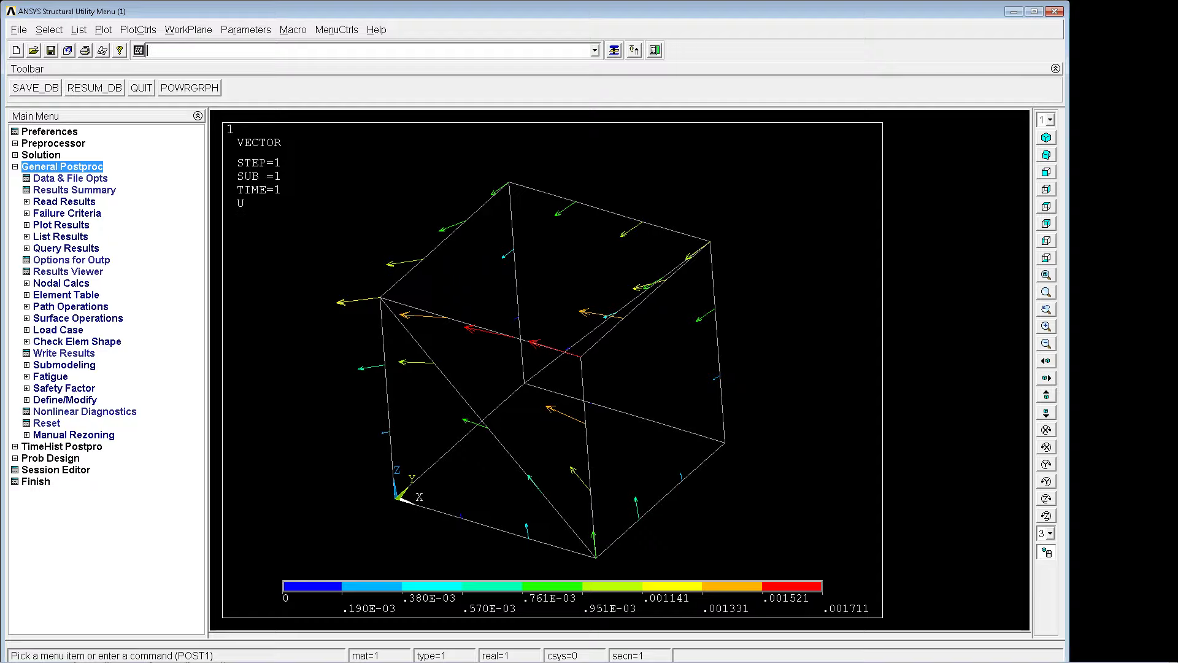
Return to the contour plot of the displacement vector sum with plnsol,u,sum and inspect the deformed frame.
type("plnso")
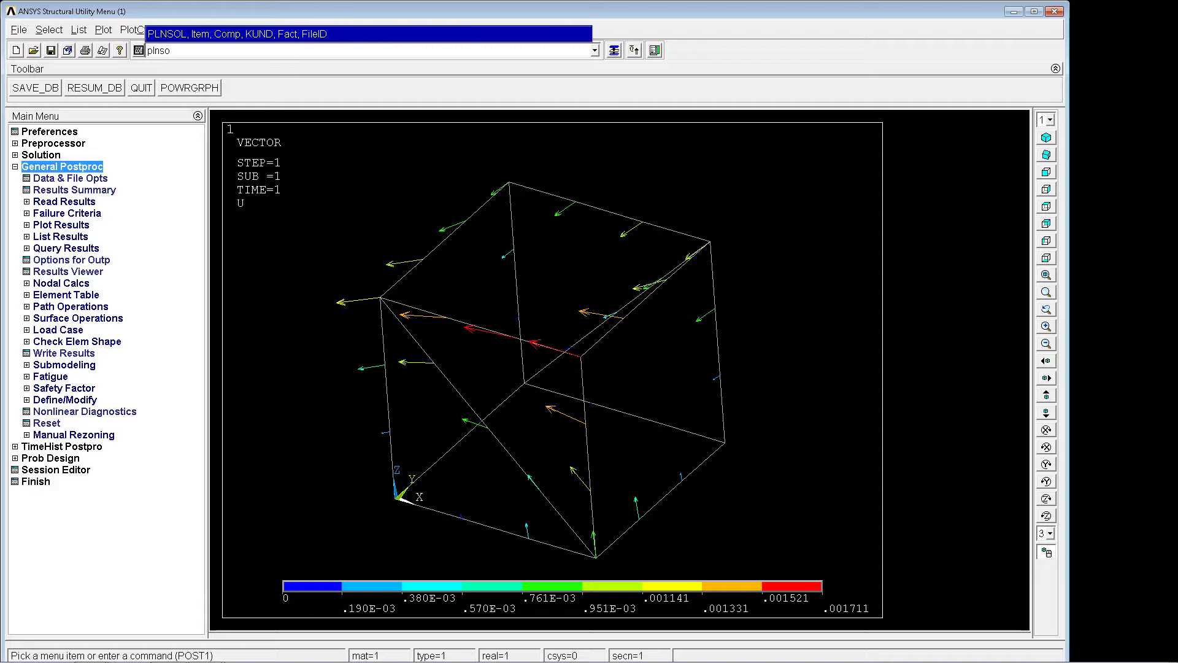
type("l,u,sum")
key("Return")
right_click_drag(708, 350, 680, 363)
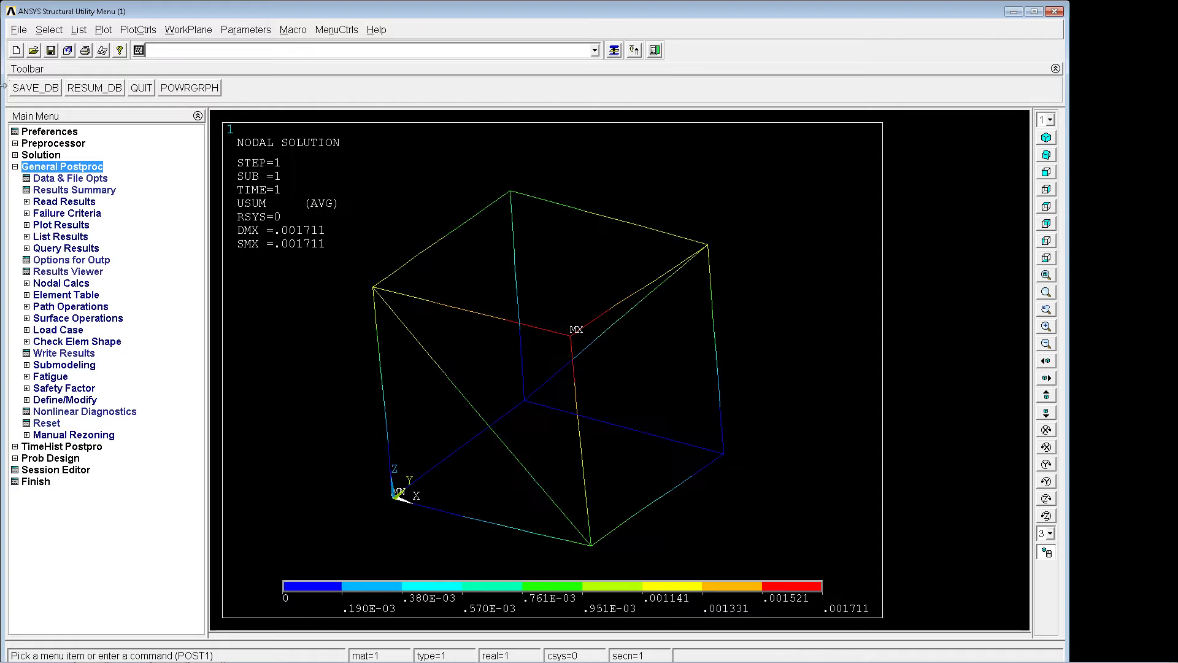
Start a new analysis in the solution processor with the type set to Eigen Buckling.
left_click(41, 154)
left_click(69, 178)
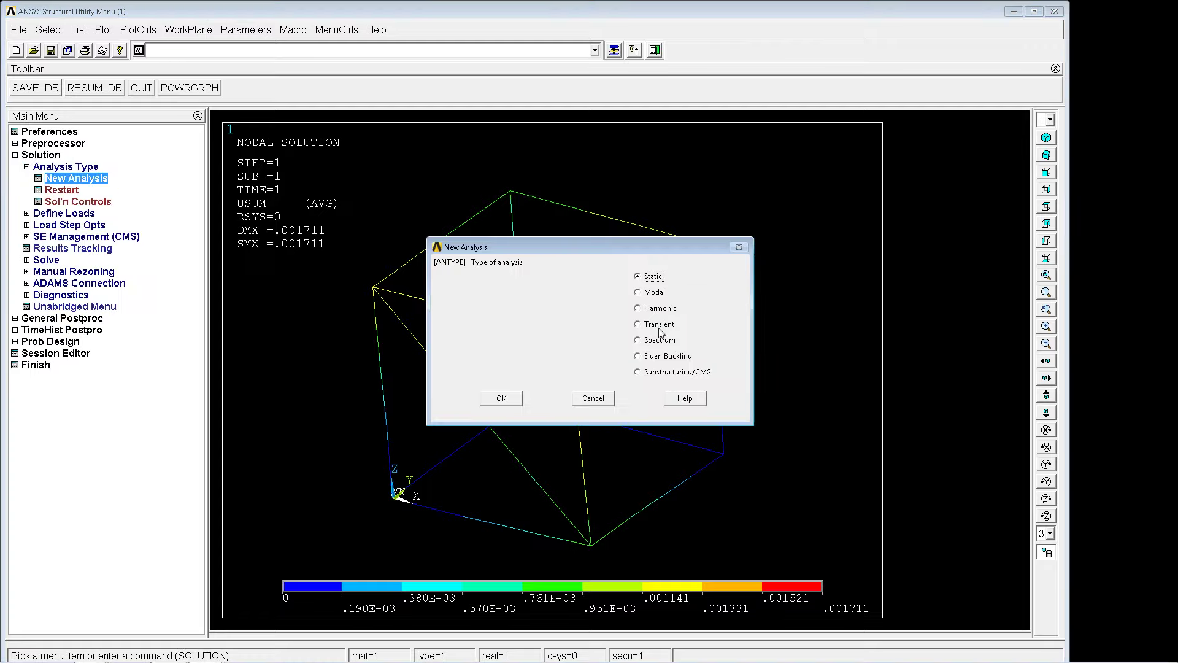
left_click(664, 357)
left_click(502, 398)
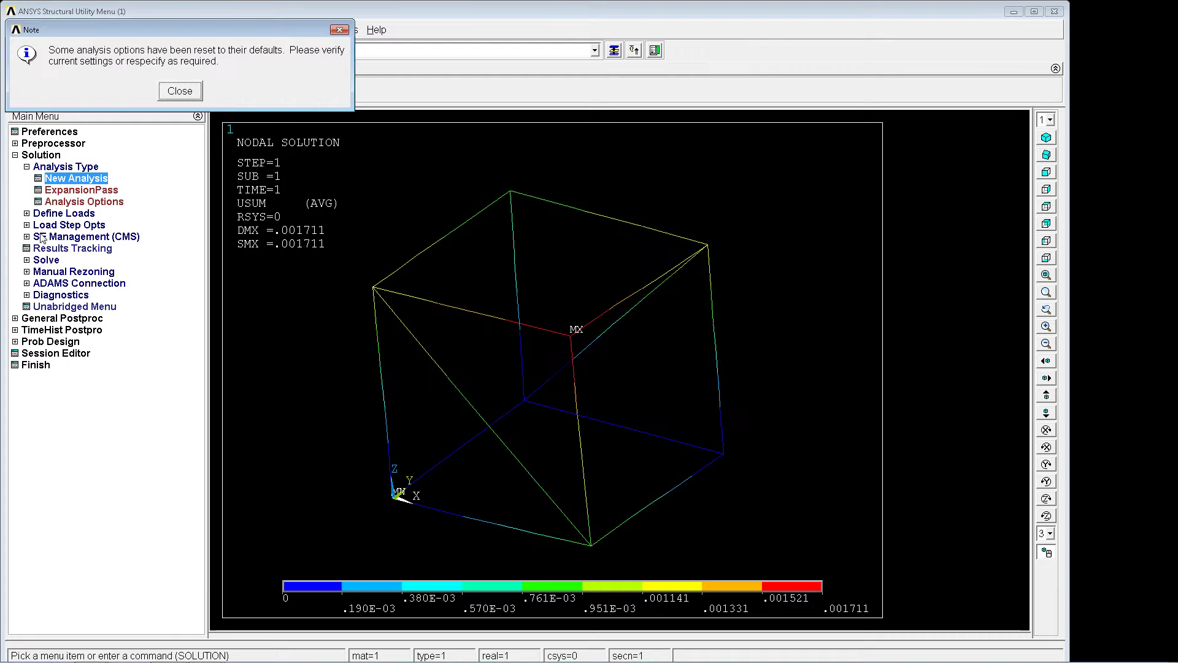
left_click(191, 93)
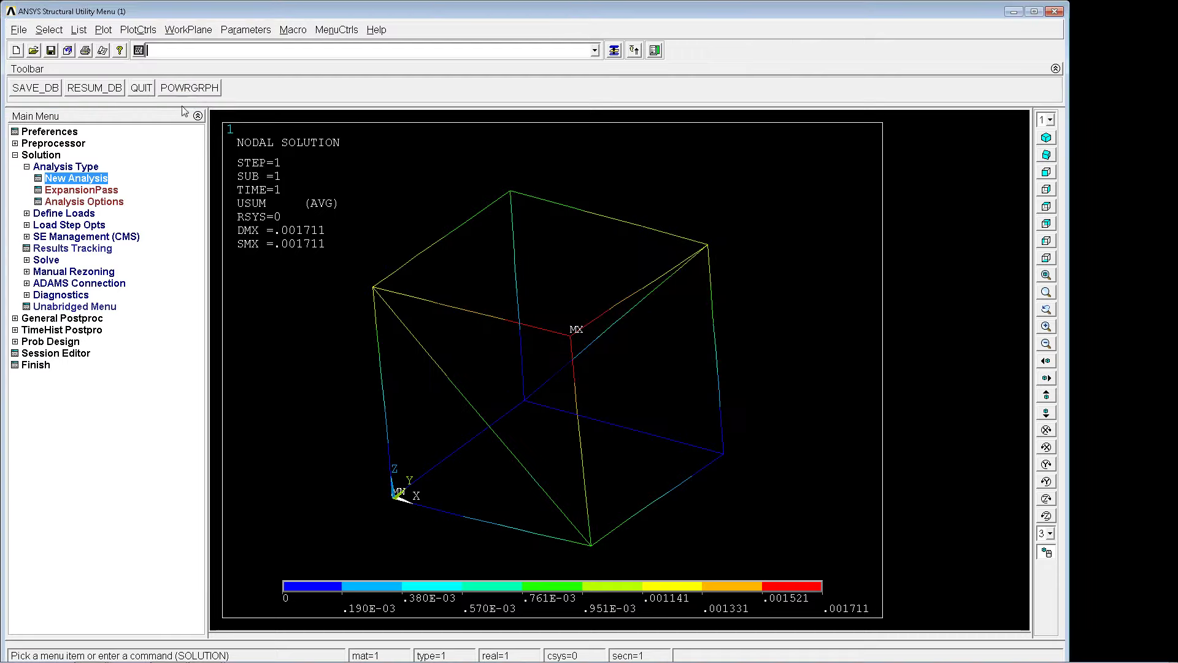
Set the number of modes to extract to 1 in the eigenvalue buckling options.
left_click(105, 205)
left_click_drag(669, 303, 587, 297)
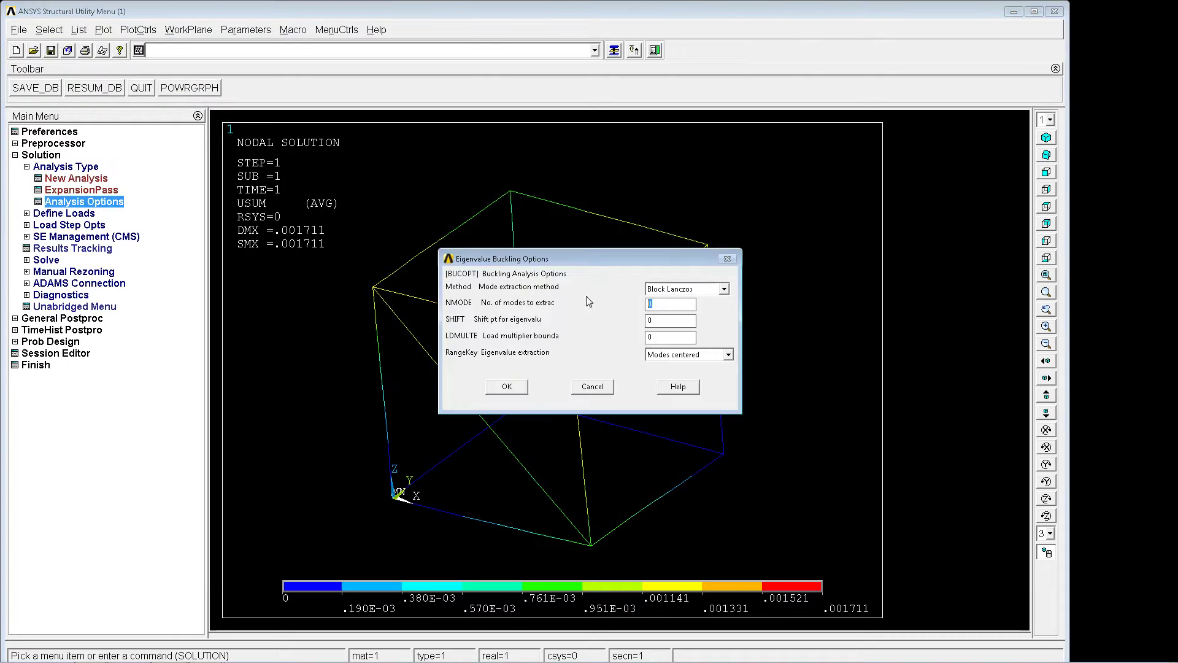
type("1")
left_click(507, 386)
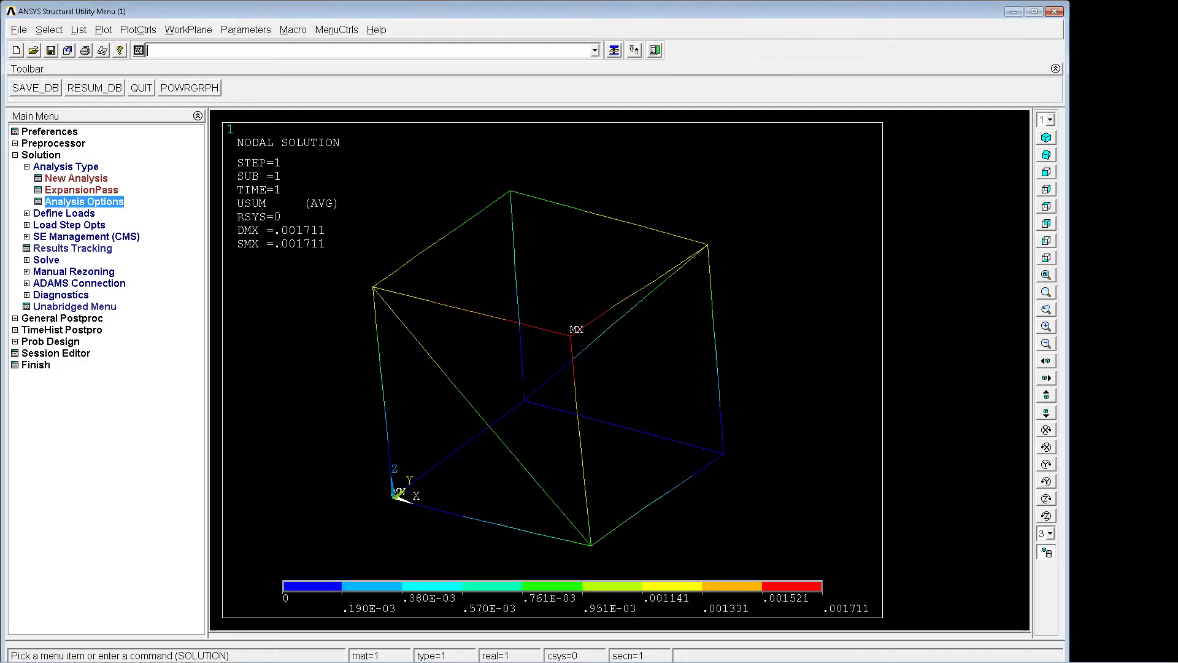
Solve the eigenvalue buckling analysis with the solve command.
type("solve")
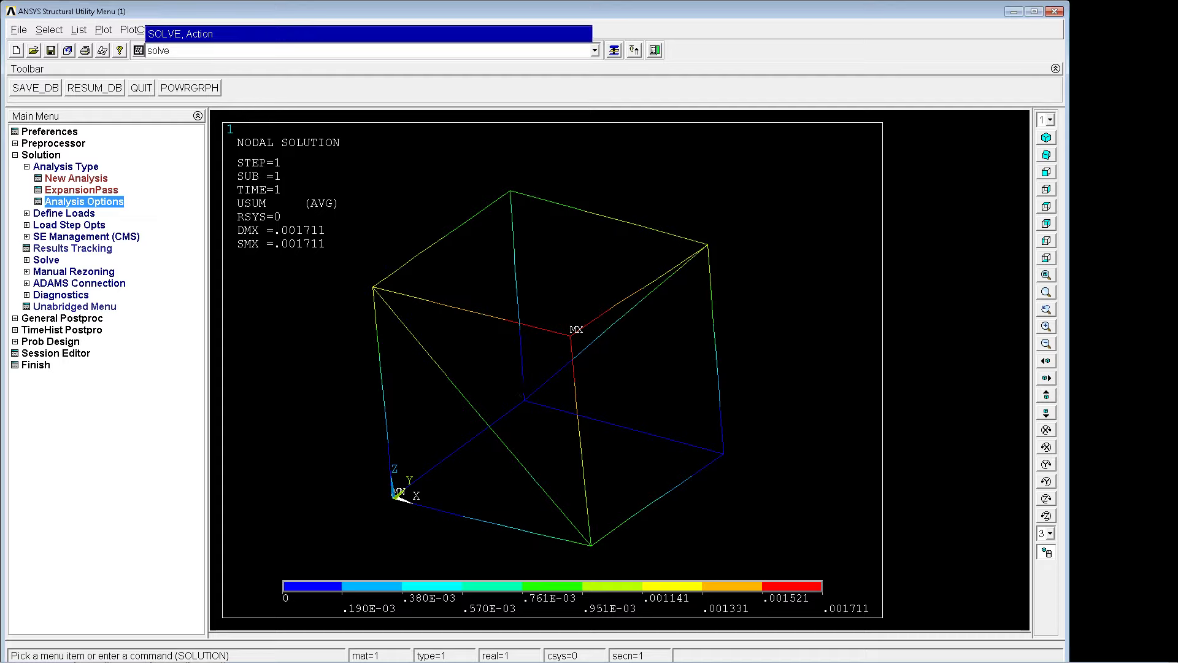
key("Return")
key("Return")
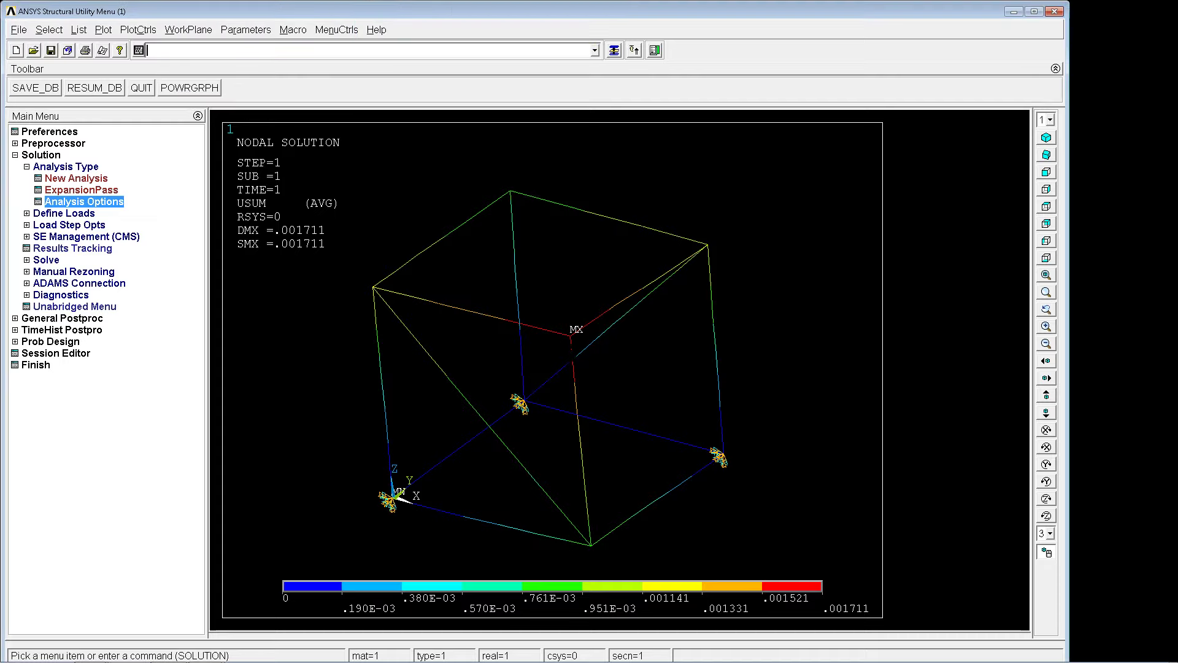
Read result set 1 of the buckling analysis from the list of available data sets in general postprocessing.
left_click(64, 320)
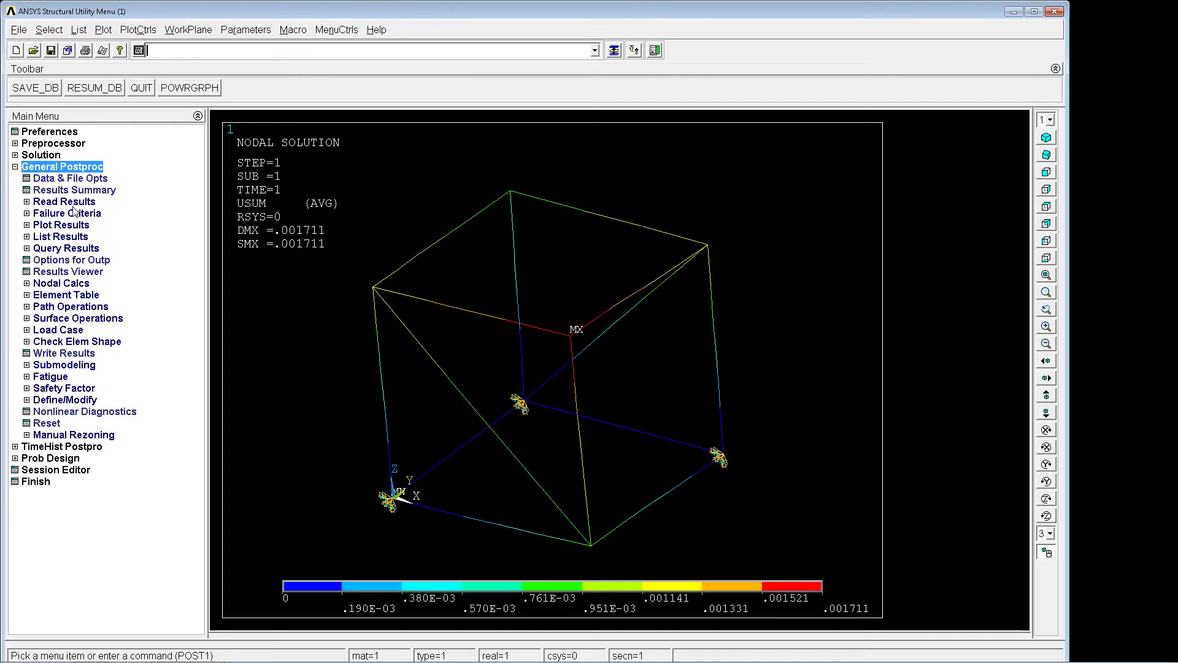
left_click(64, 202)
left_click(62, 259)
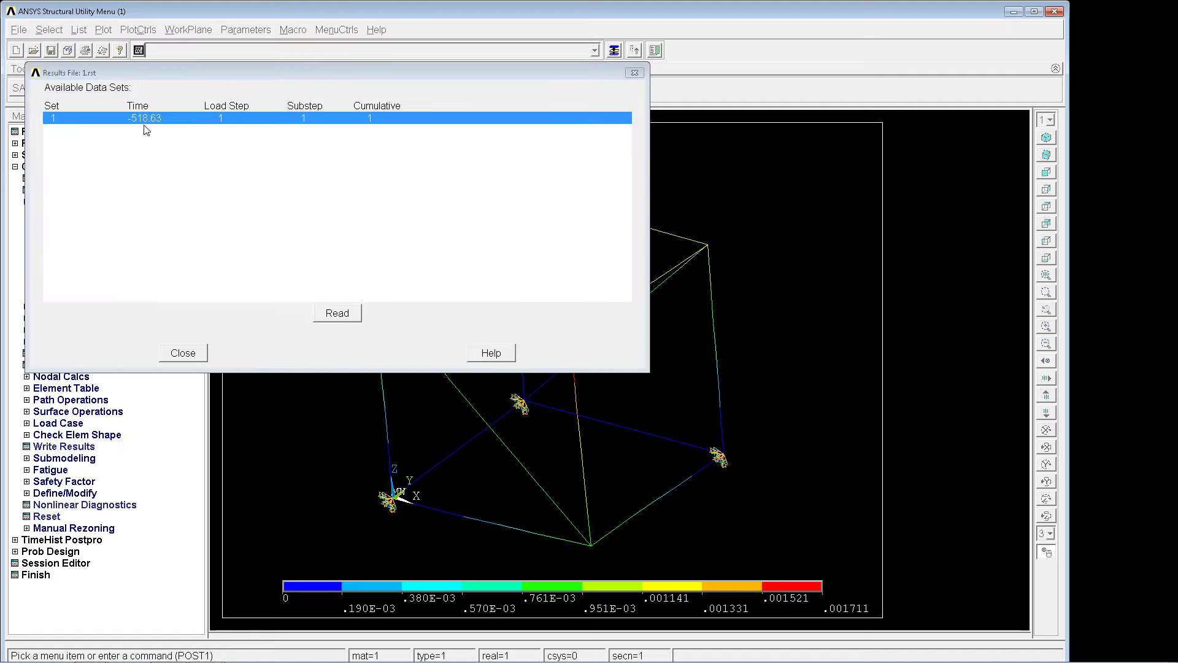
left_click(343, 320)
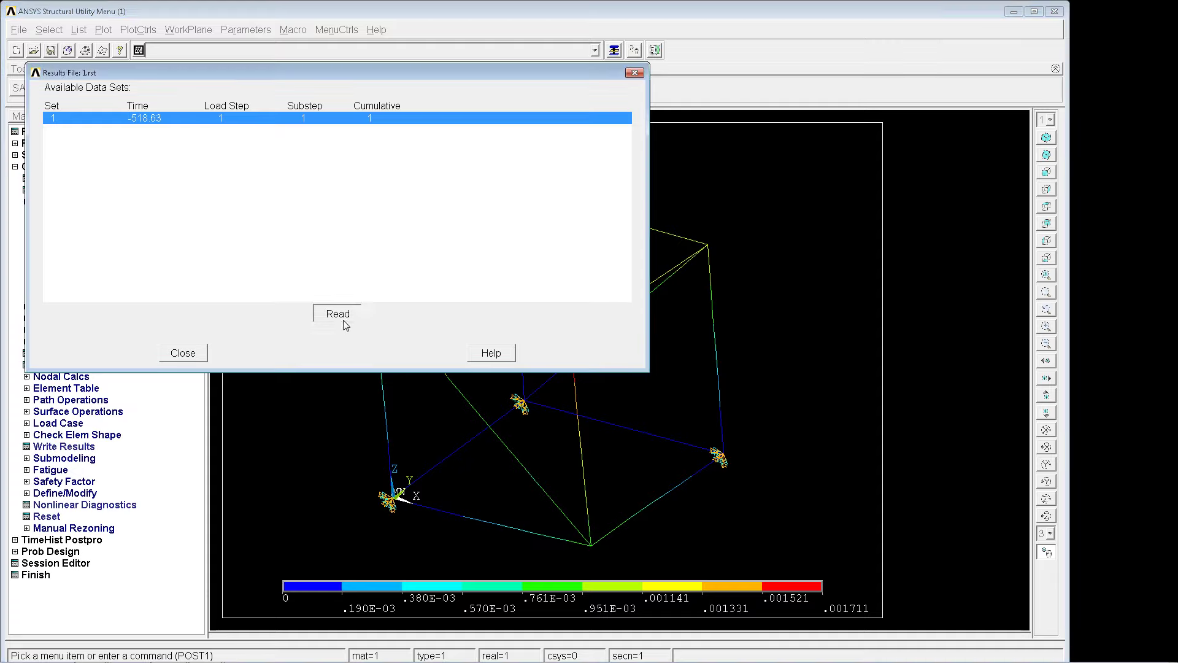
left_click(183, 353)
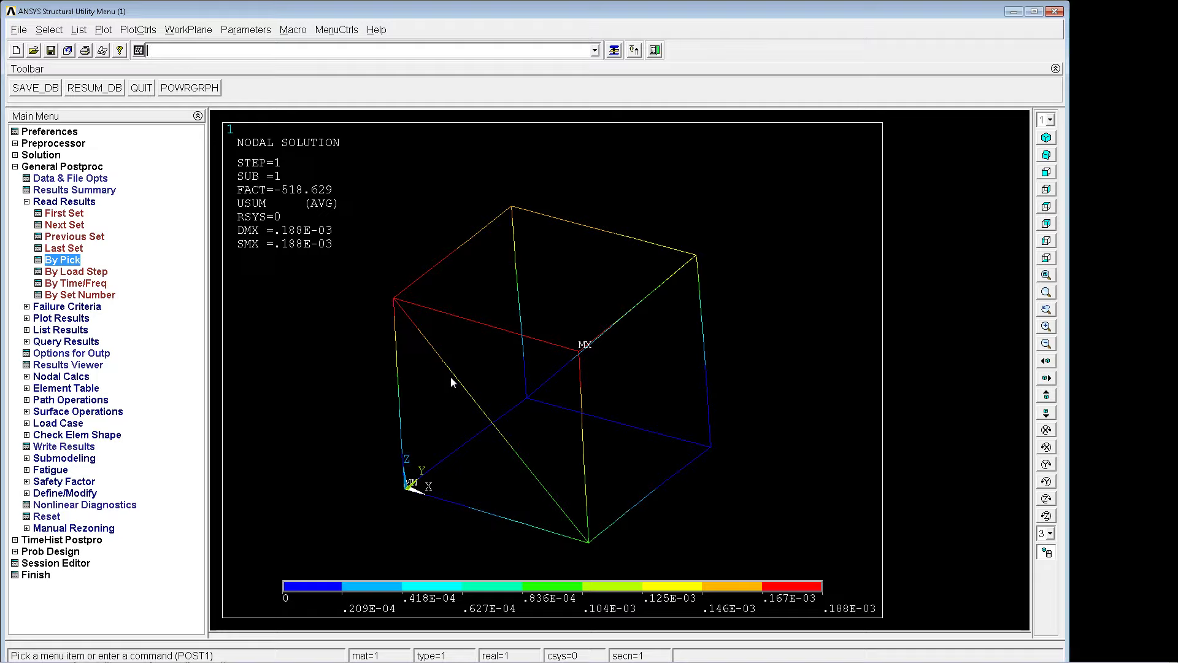
Plot the buckling mode's displacements as vectors with plvect,u and examine their directions.
type("plvect,u")
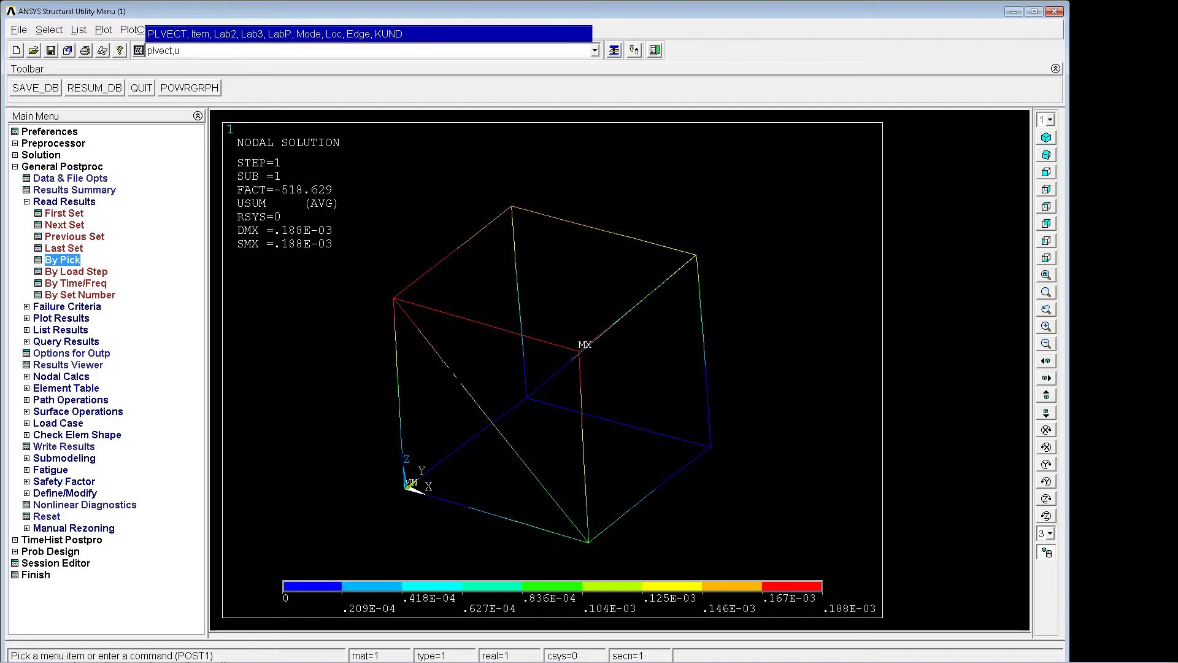
key("Return")
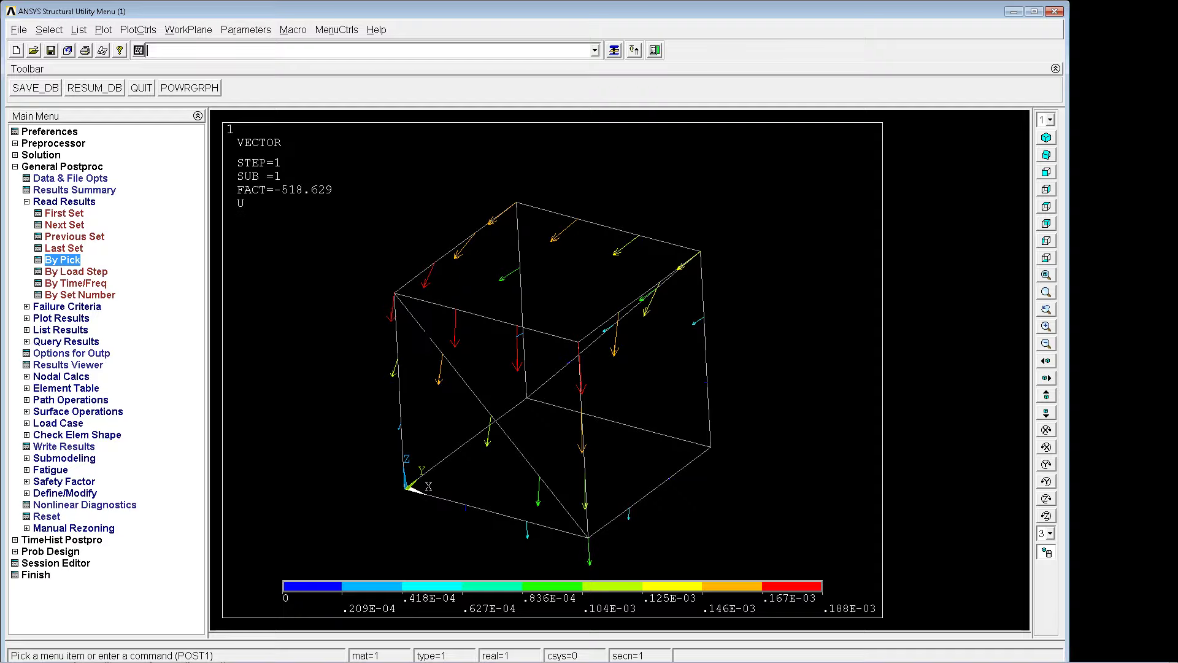
mouse_move(432, 319)
right_mouse_down()
mouse_move(456, 321)
mouse_move(407, 317)
mouse_move(429, 329)
right_mouse_up()
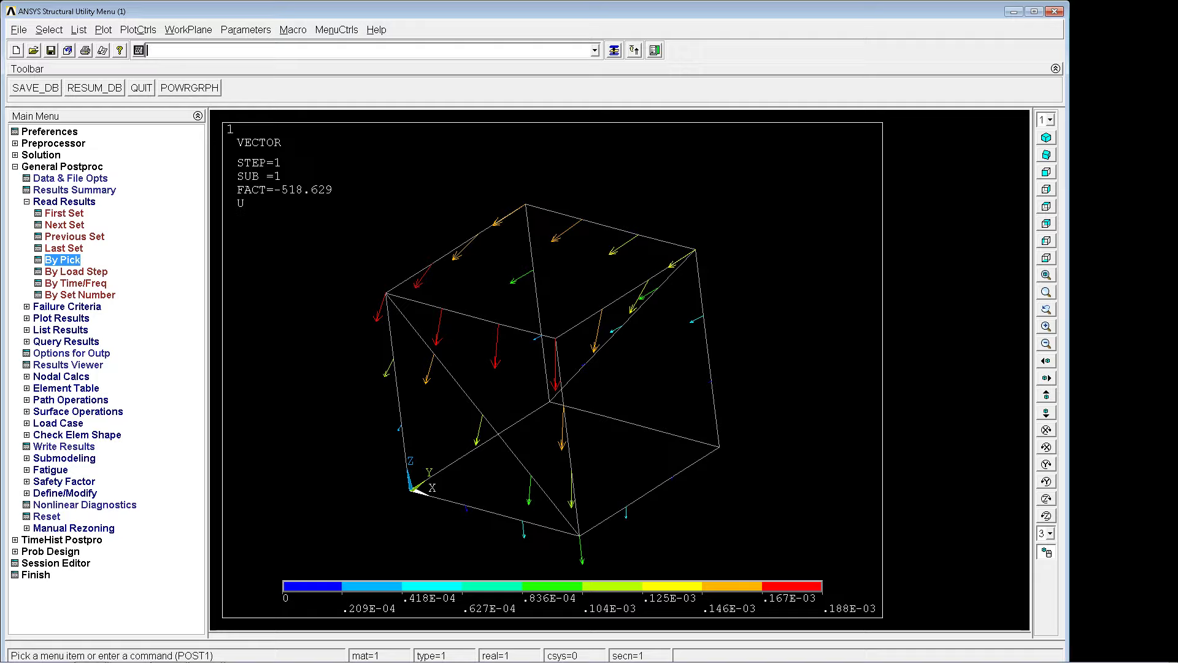
Back in the solution processor, redefine the acceleration load as 100, 100, 100 in X, Y and Z with ACEL.
left_click(46, 155)
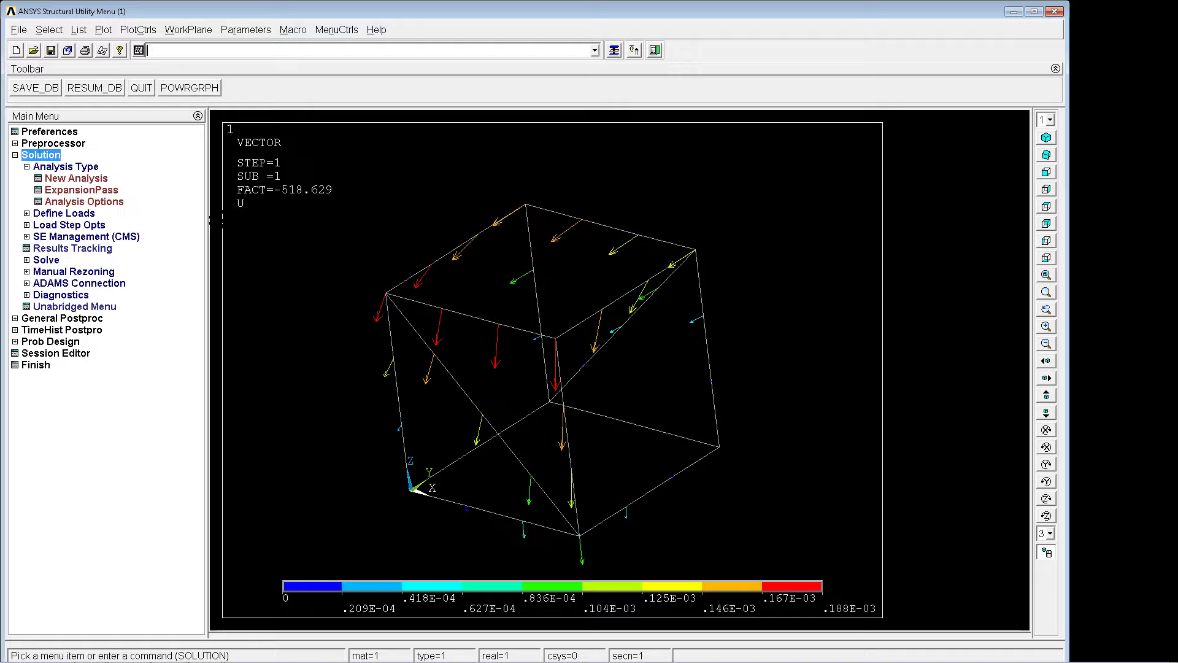
type("acel")
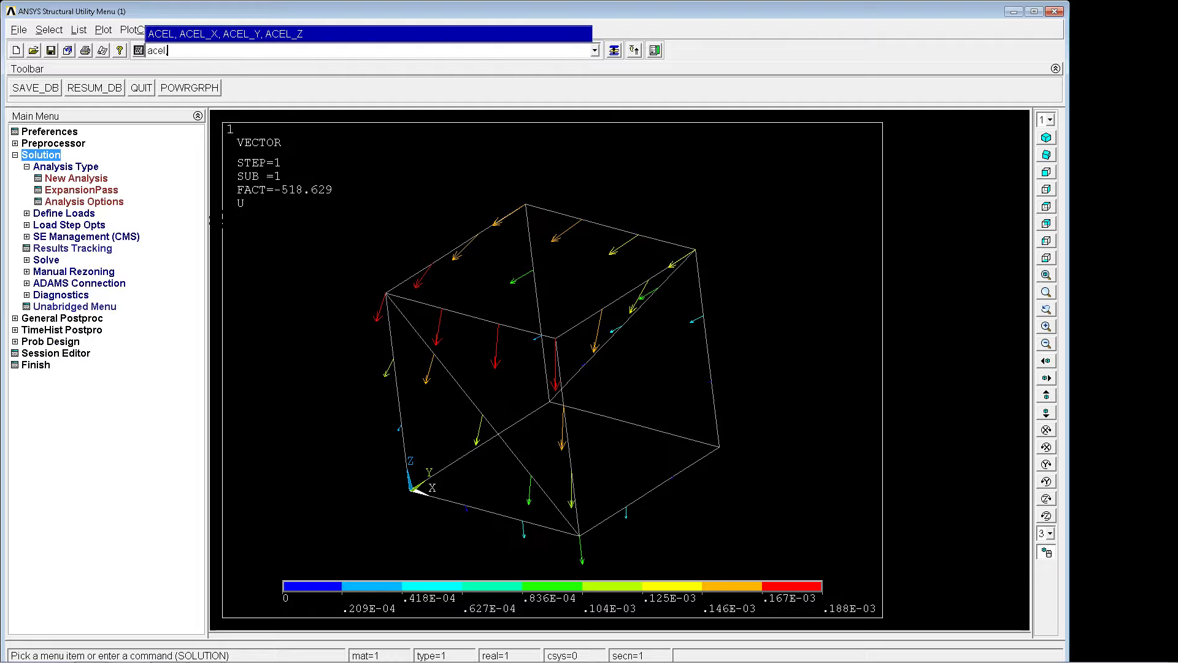
type(",100,100,100")
key("Return")
Set the analysis type to Static and solve the frame under the new acceleration.
left_click(75, 178)
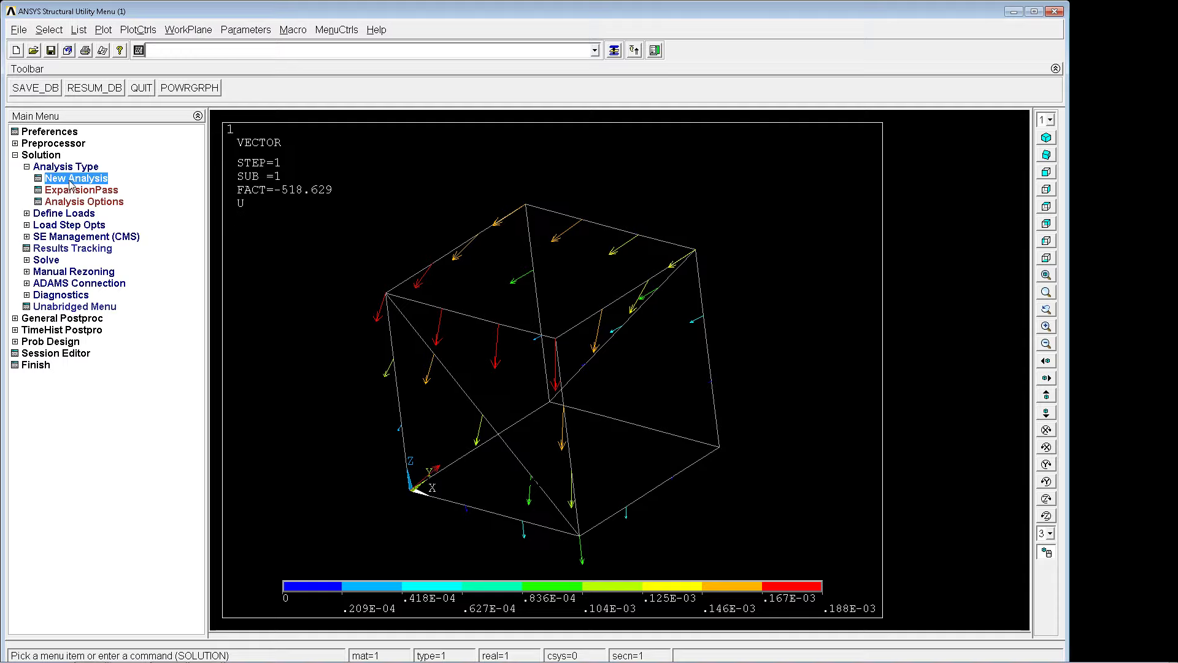
left_click(654, 278)
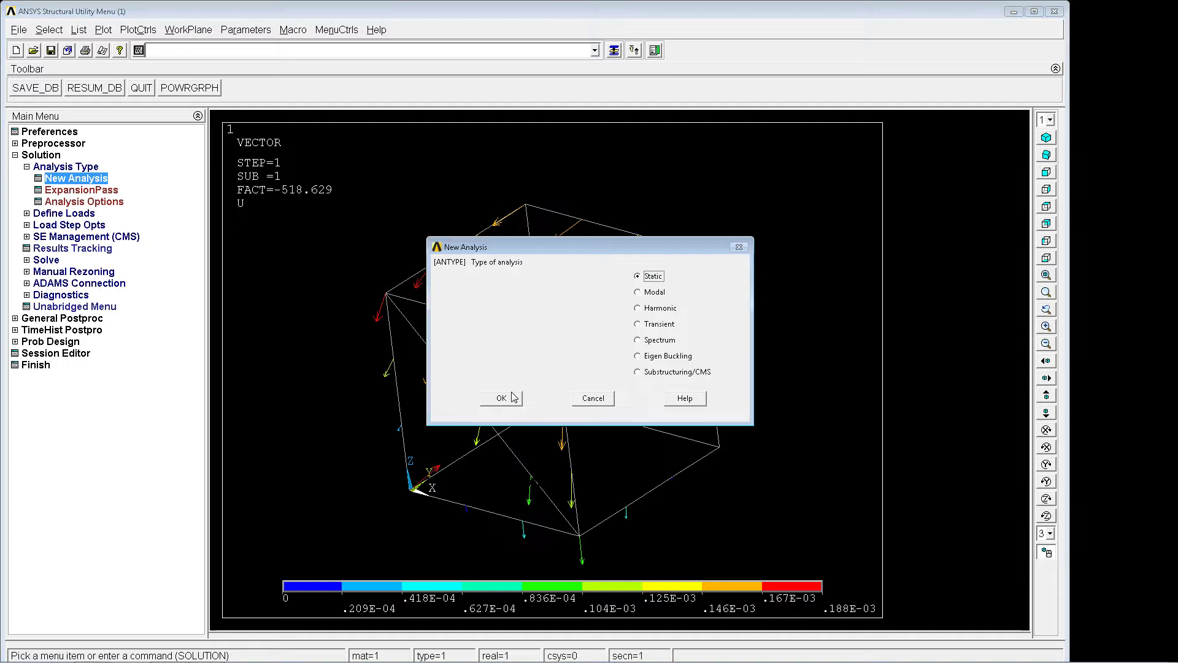
left_click(514, 396)
key("Return")
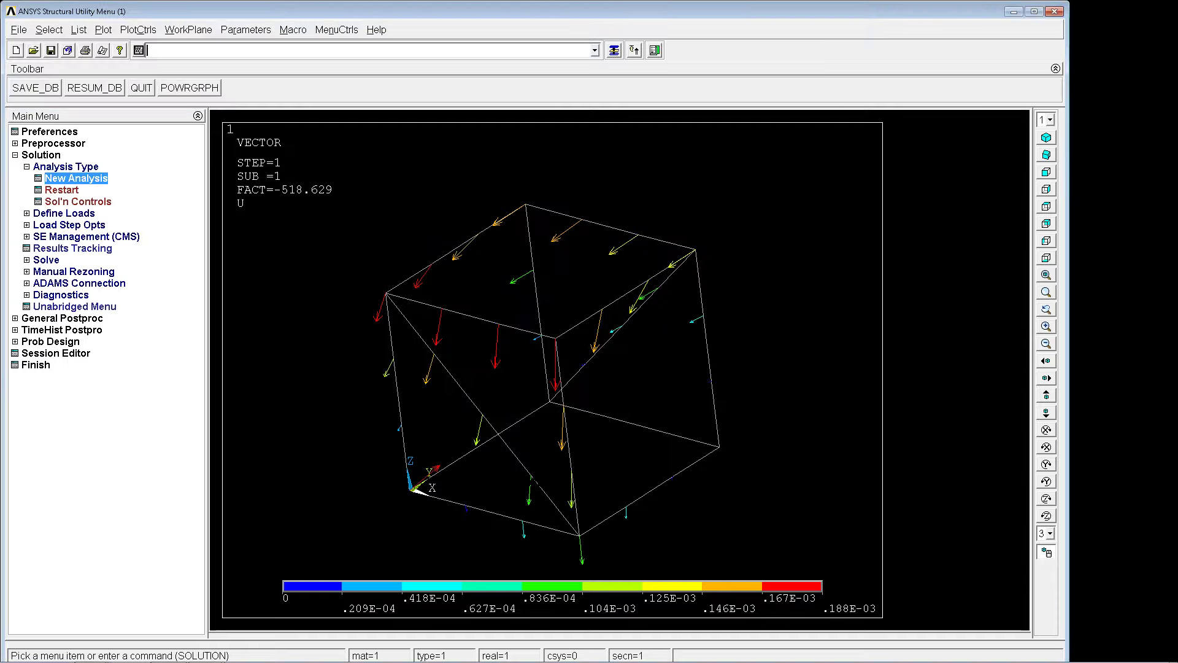
type("solve")
key("Return")
key("Return")
Check the list of available result data sets in general postprocessing without reading any.
left_click(60, 318)
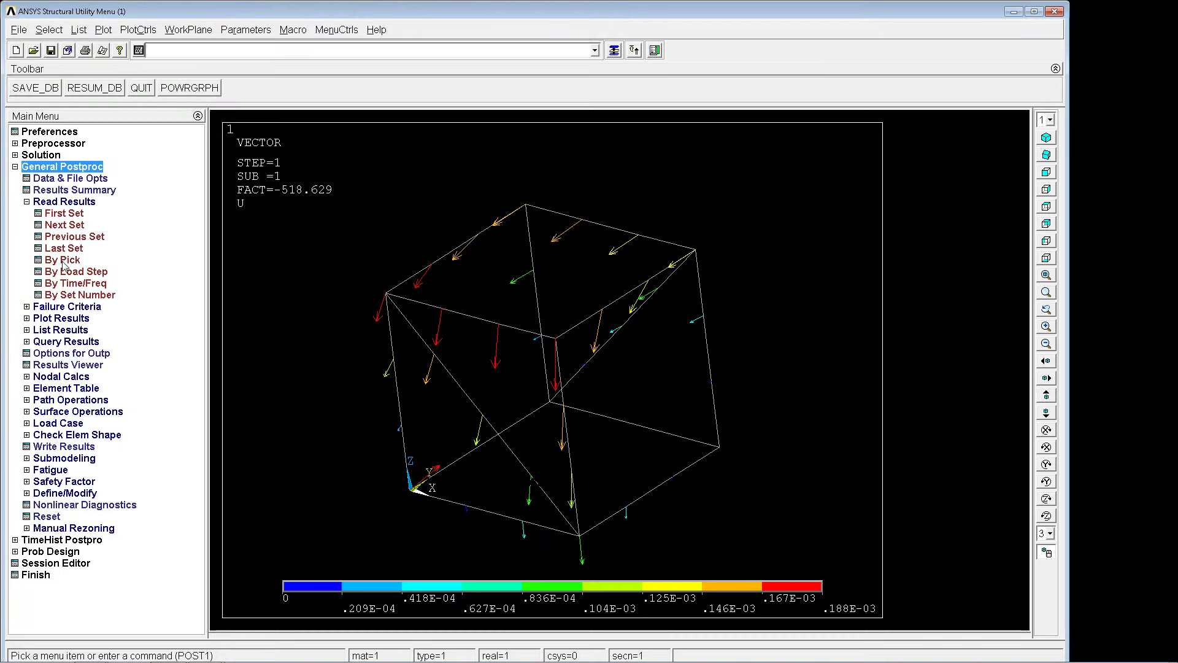
left_click(64, 266)
left_click(185, 350)
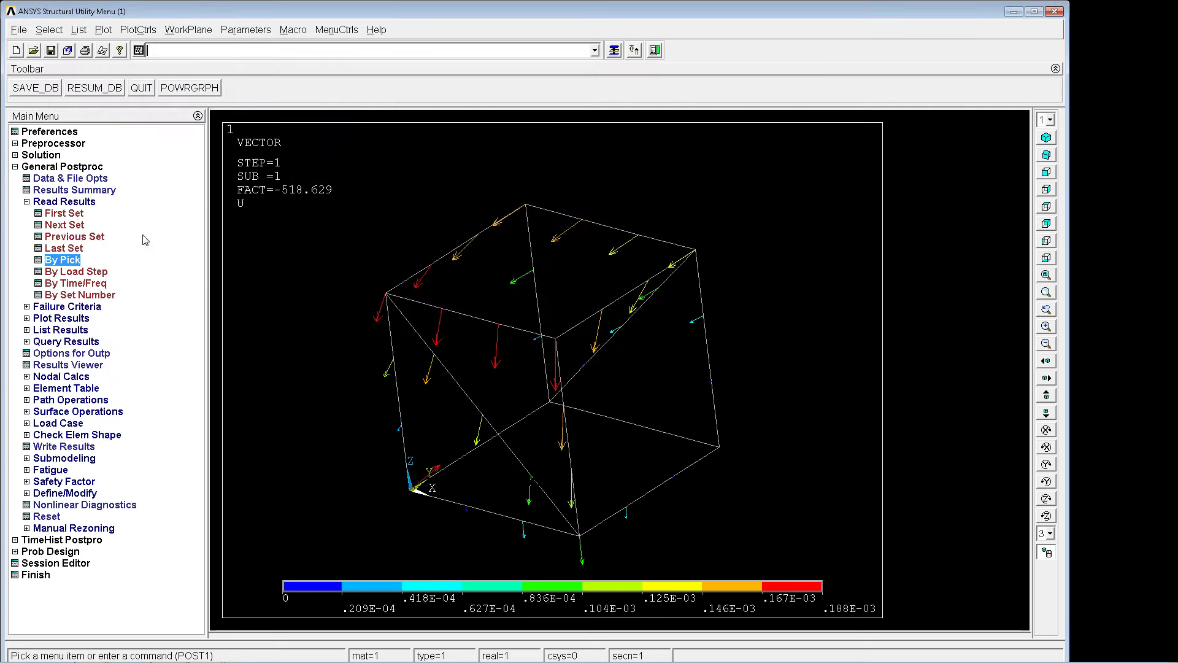
Switch the analysis type from Static to Eigen Buckling for the new acceleration load case.
left_click(42, 155)
left_click(76, 178)
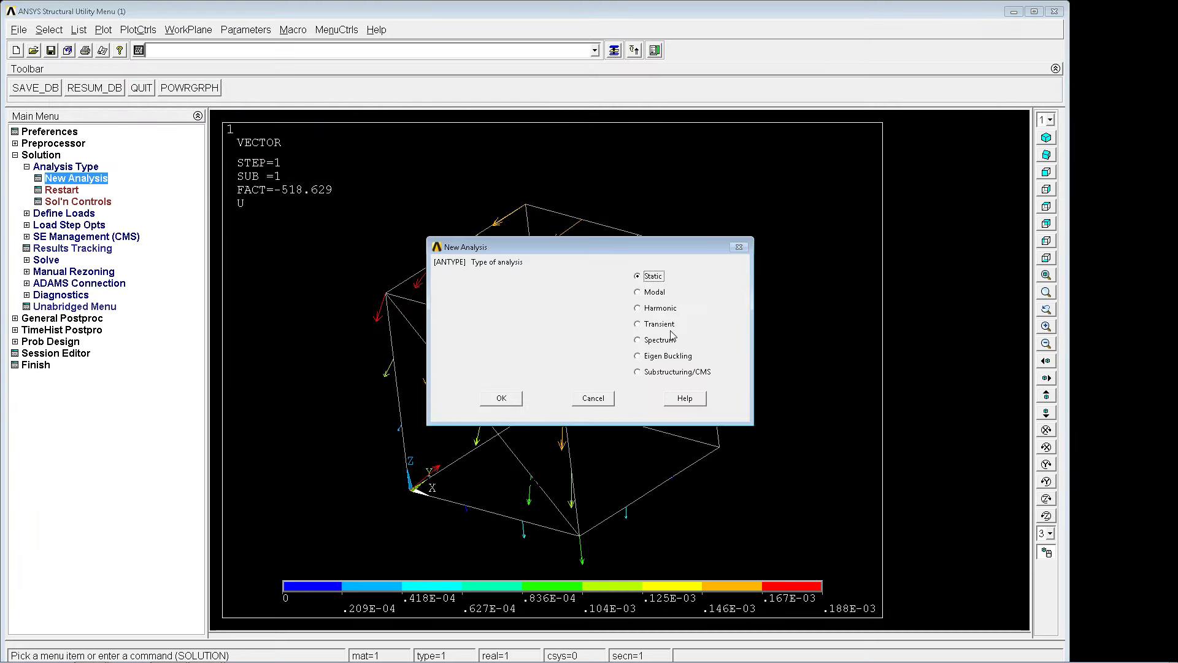
left_click(670, 356)
left_click(512, 399)
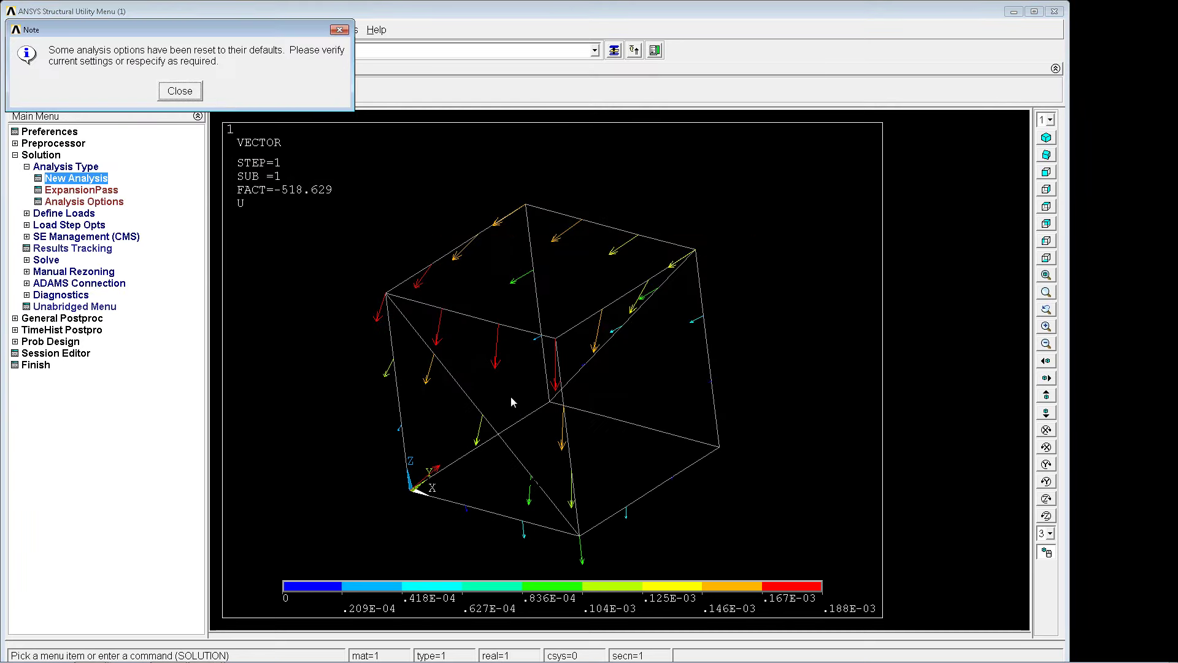
left_click(175, 92)
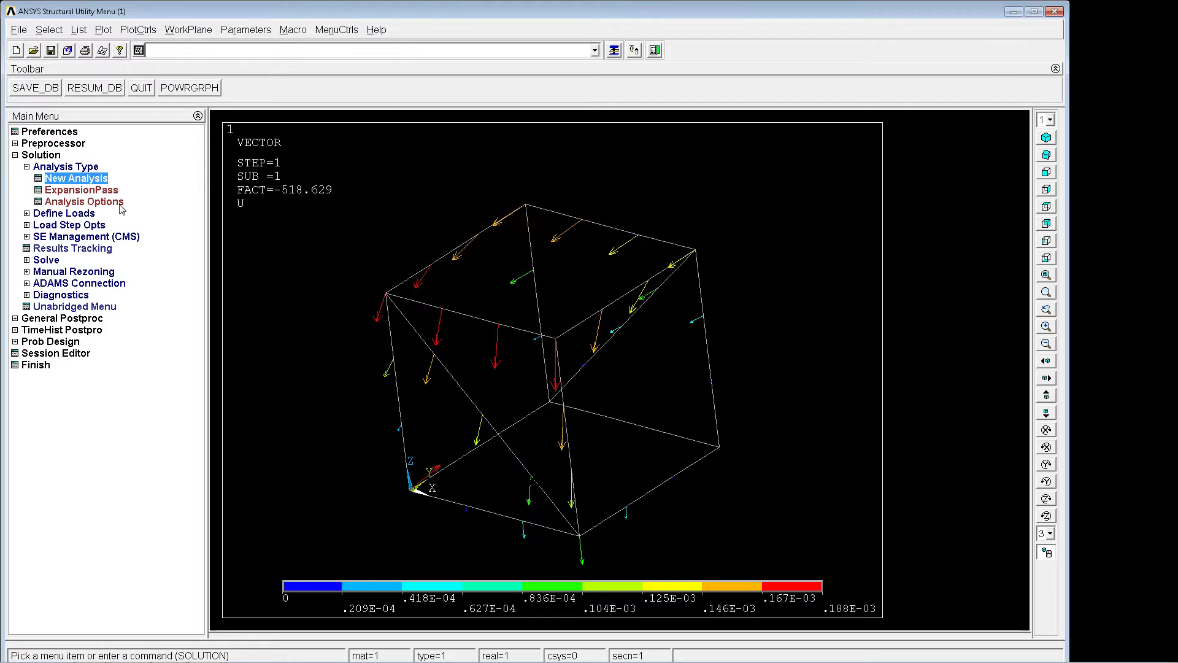
Accept the eigenvalue buckling options with Block Lanczos, 1 mode and Modes centered extraction, and solve the analysis.
left_click(115, 204)
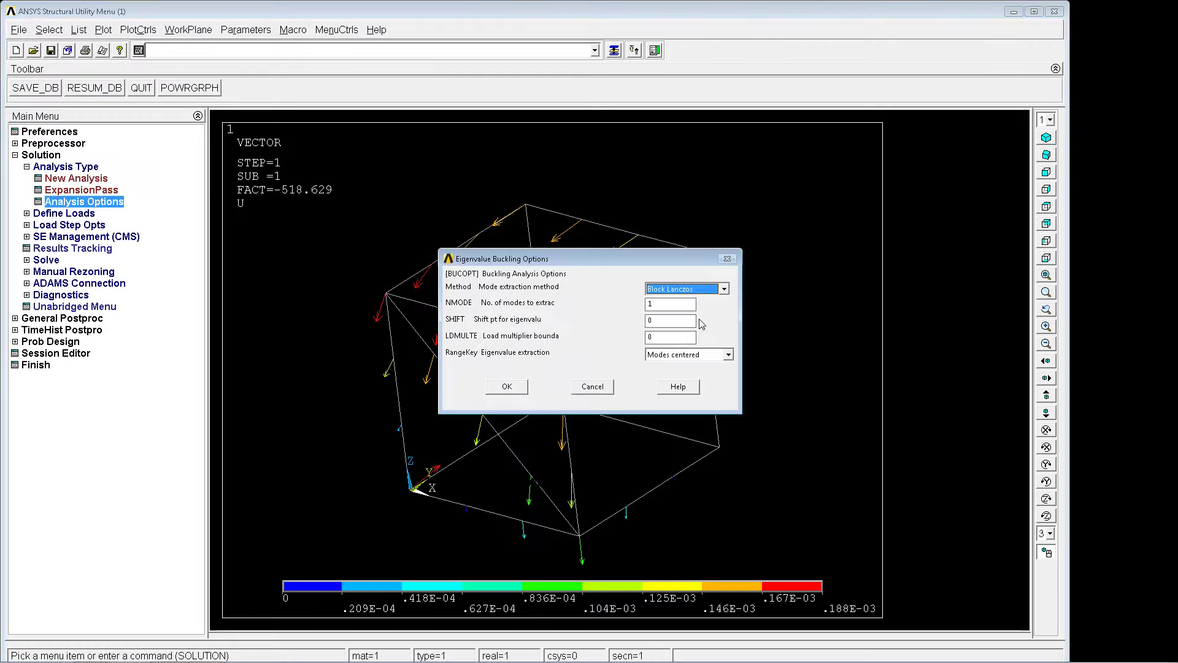
left_click(492, 387)
type("solve")
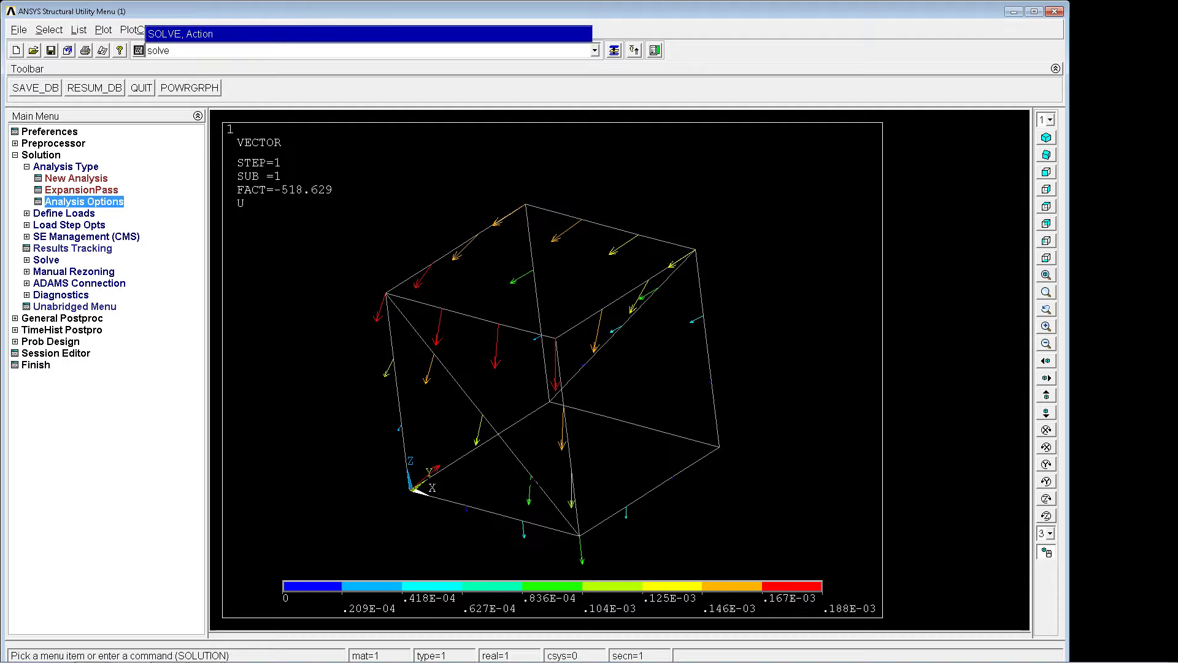
key("Return")
key("Return")
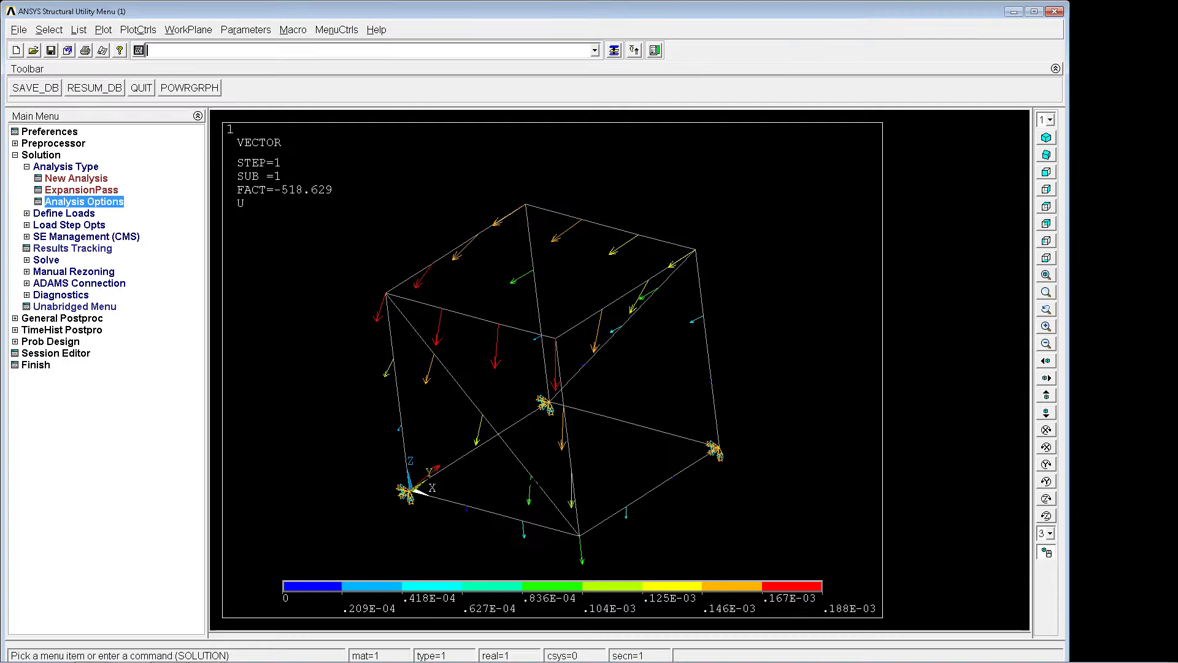
Read result set 1 of the buckling solution in general postprocessing and inspect its displacement vectors on the frame.
left_click(62, 318)
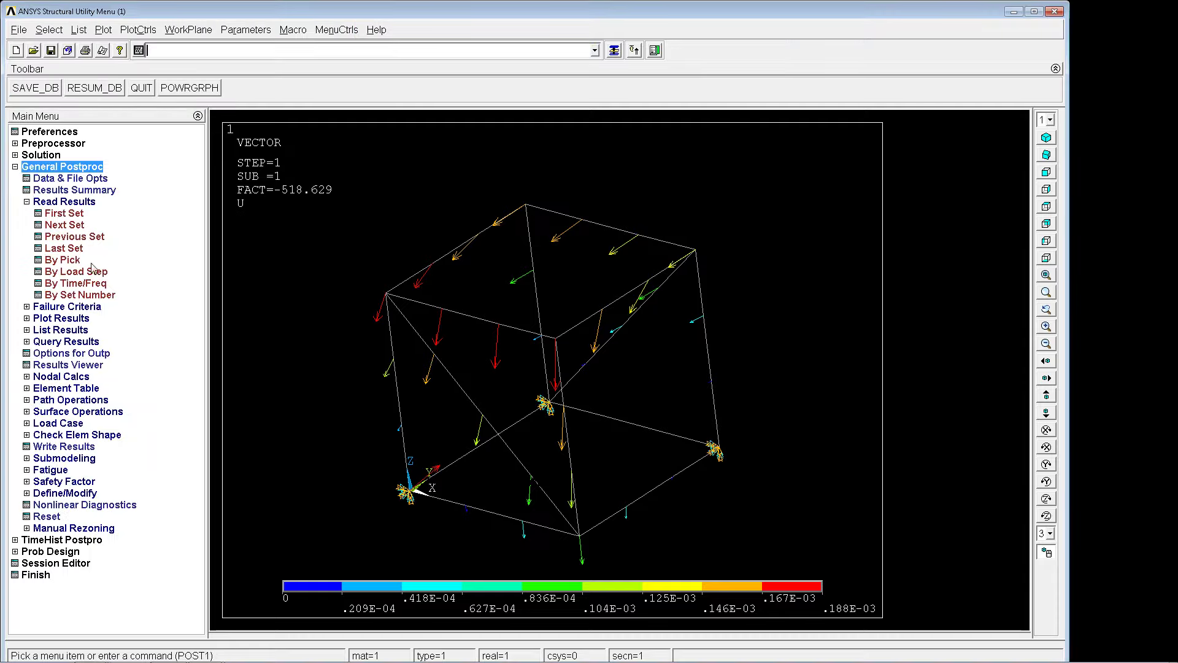
left_click(65, 261)
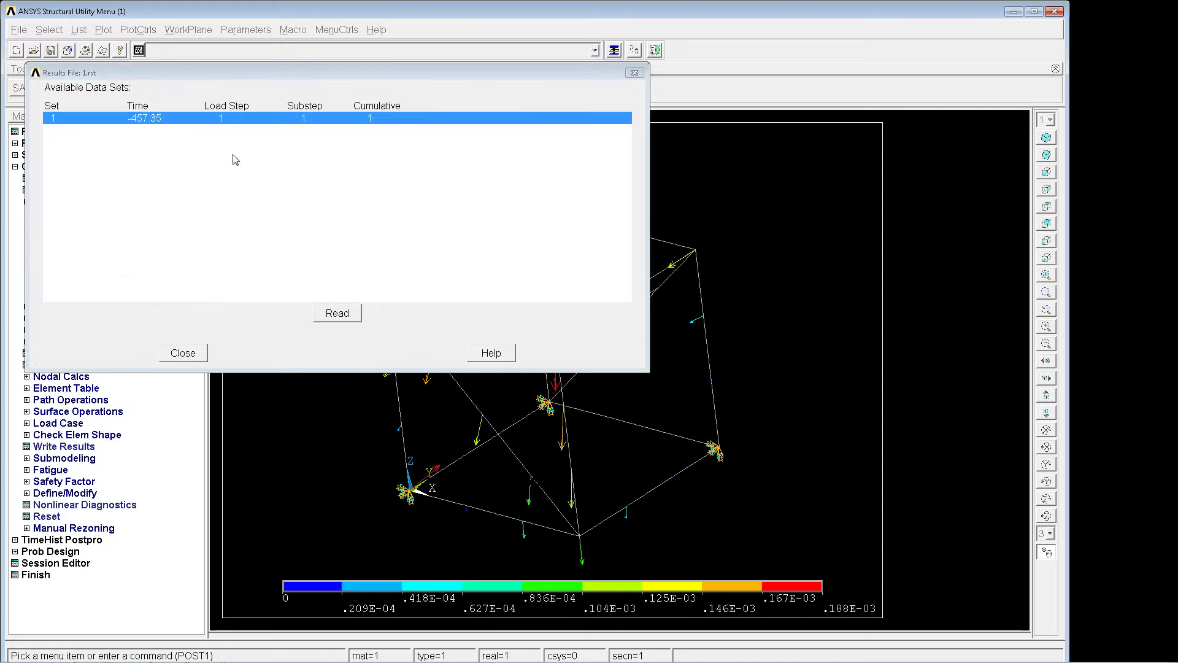
left_click(337, 314)
left_click(184, 354)
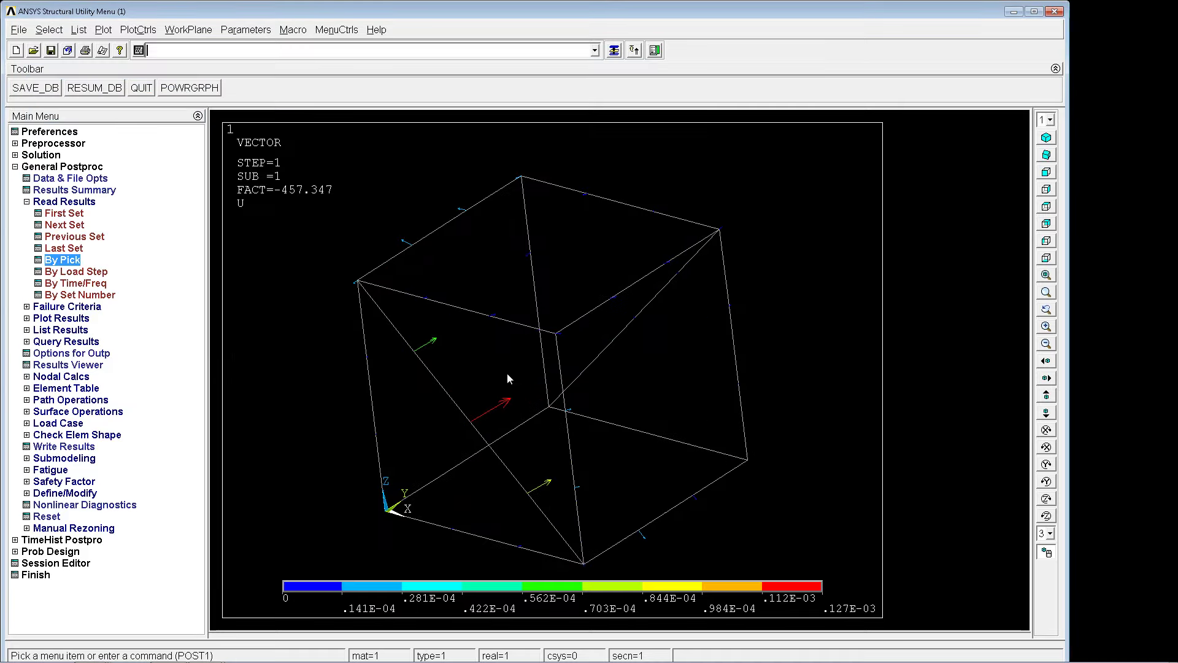
left_click_drag(507, 373, 509, 338)
scroll(500, 359, "down", 1)
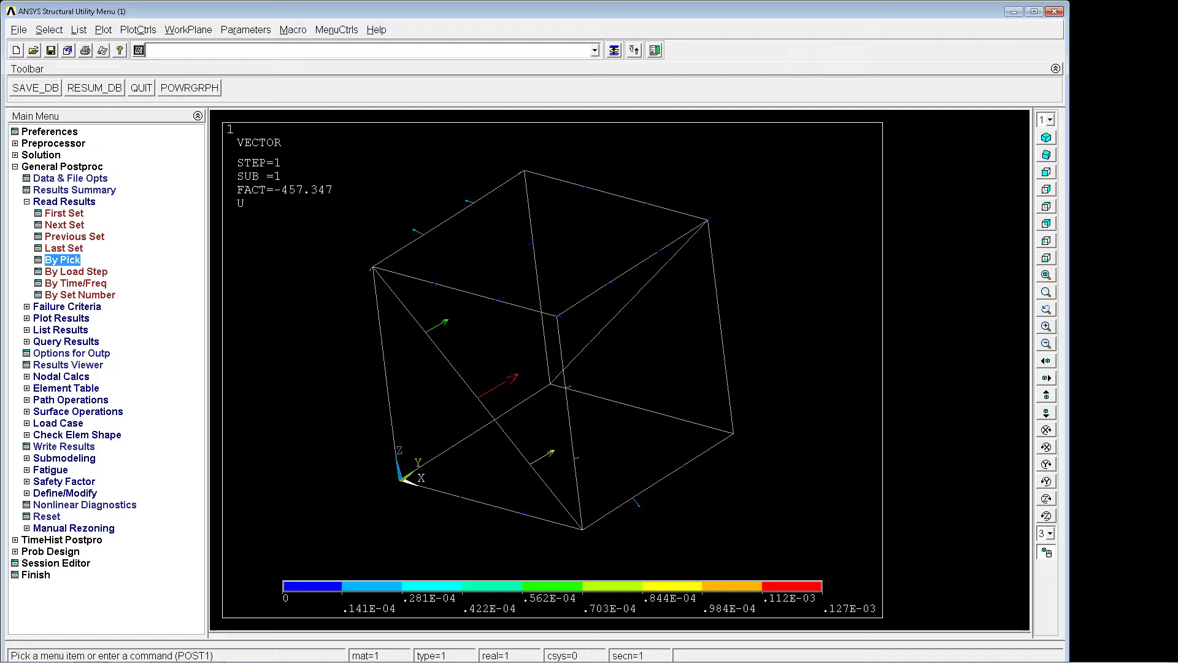
Try to replot the buckling mode as a vector plot with the PLVECT command.
type("plvcect")
key("BackSpace")
key("BackSpace")
key("BackSpace")
key("BackSpace")
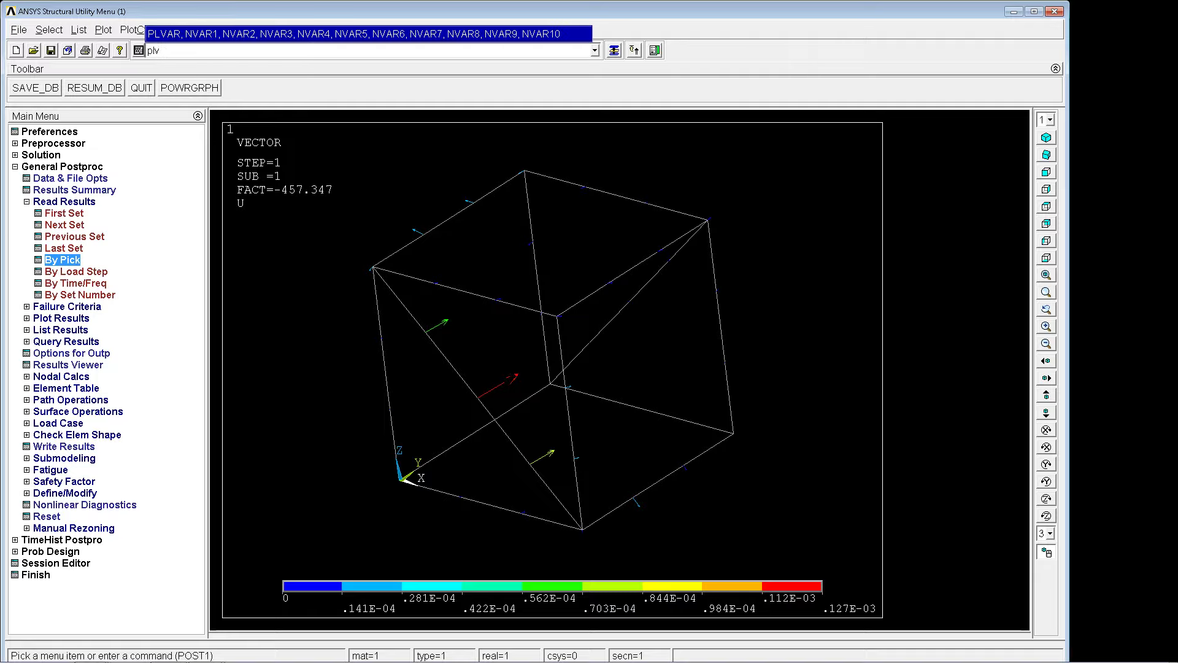
type("e")
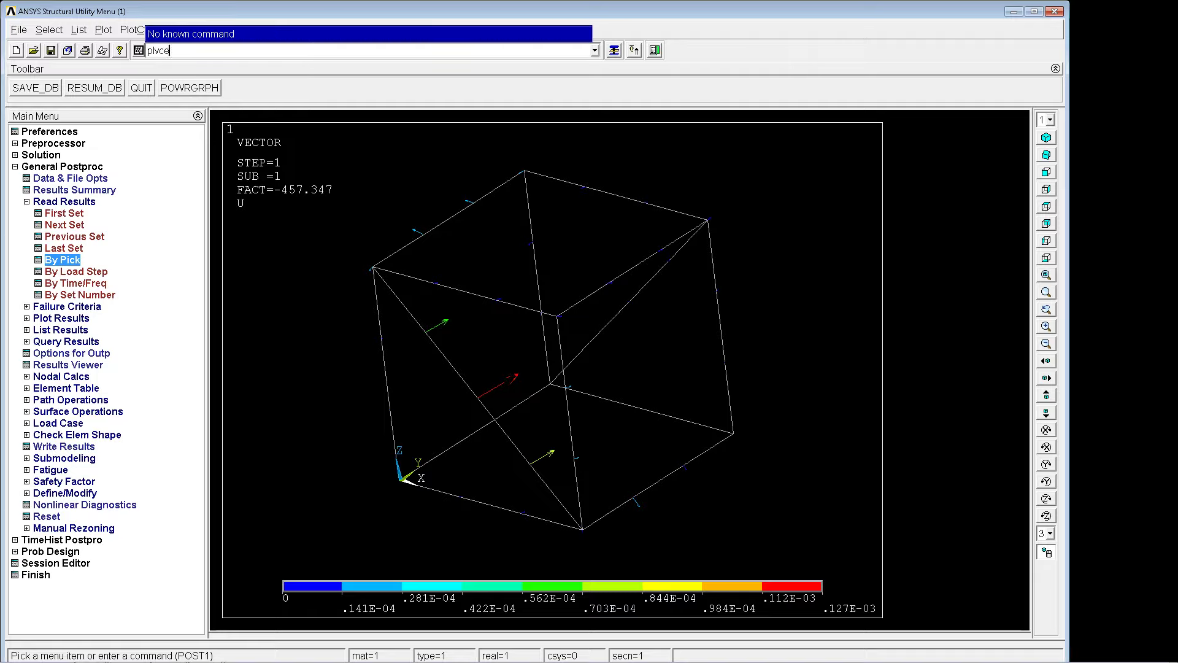
key("BackSpace")
key("BackSpace")
type("ect,")
key("Return")
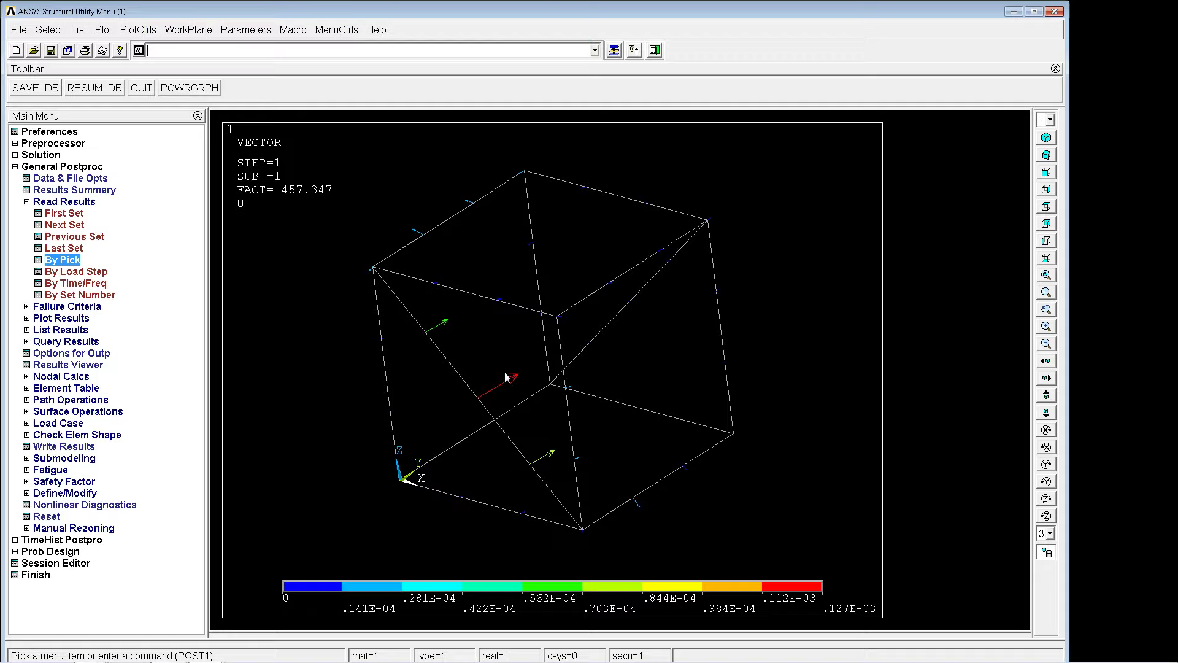
Plot the buckling mode's displacement vector sum as a nodal solution with plnsol,u,sum and inspect the frame.
type("pl")
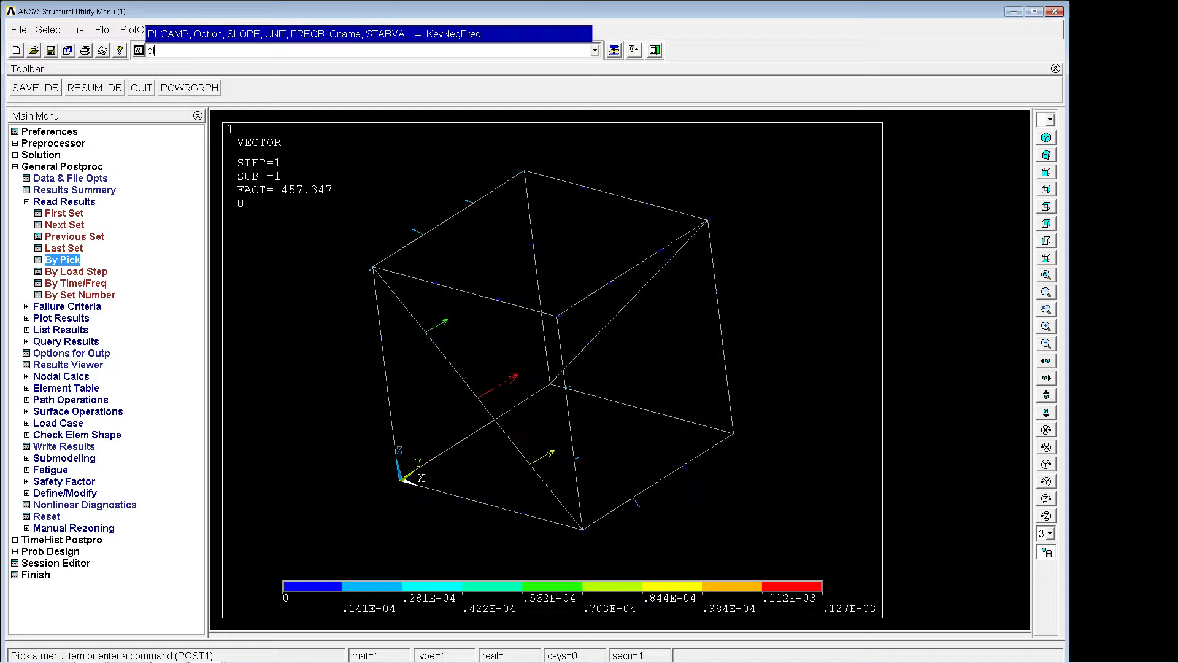
type("nsol,u,sum")
key("Return")
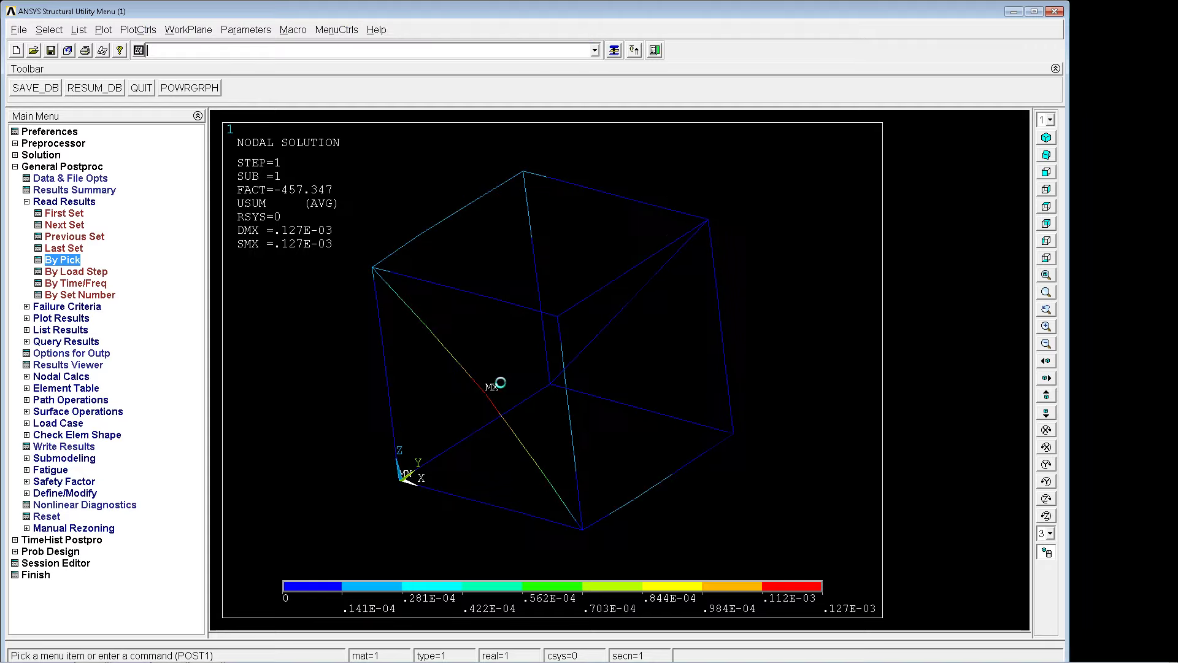
mouse_move(501, 382)
right_mouse_down()
mouse_move(515, 368)
mouse_move(508, 375)
right_mouse_up()
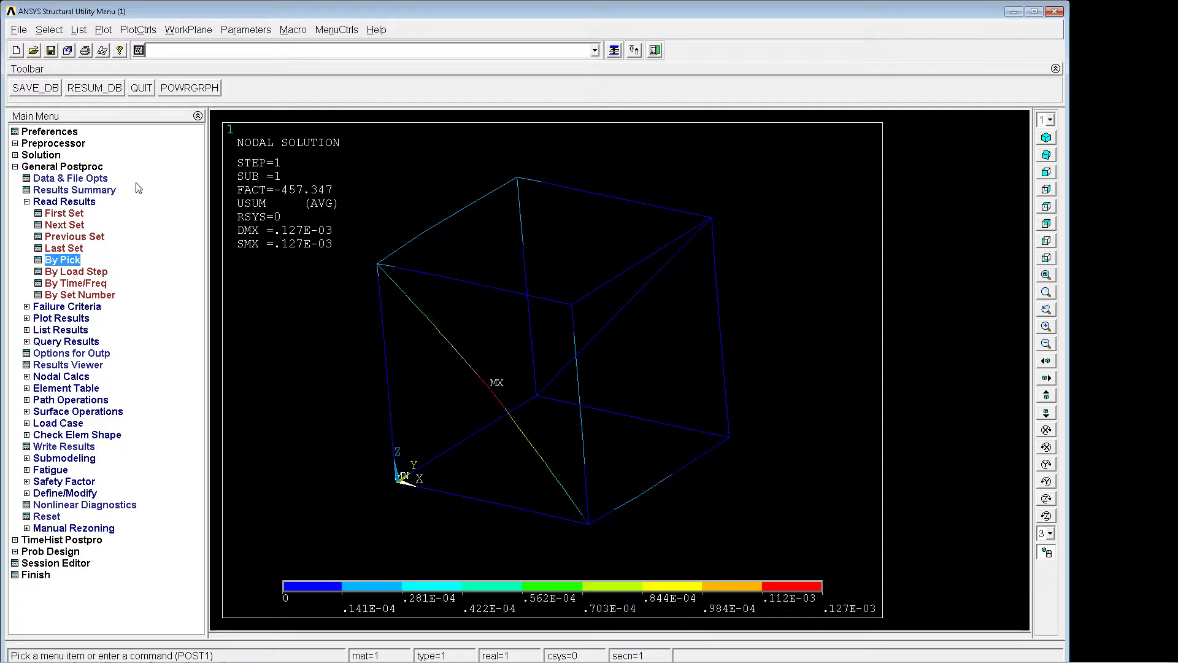
Back in the solution processor, keep Eigen Buckling as the analysis type and set the buckling eigenvalue extraction to Modes in range.
left_click(49, 156)
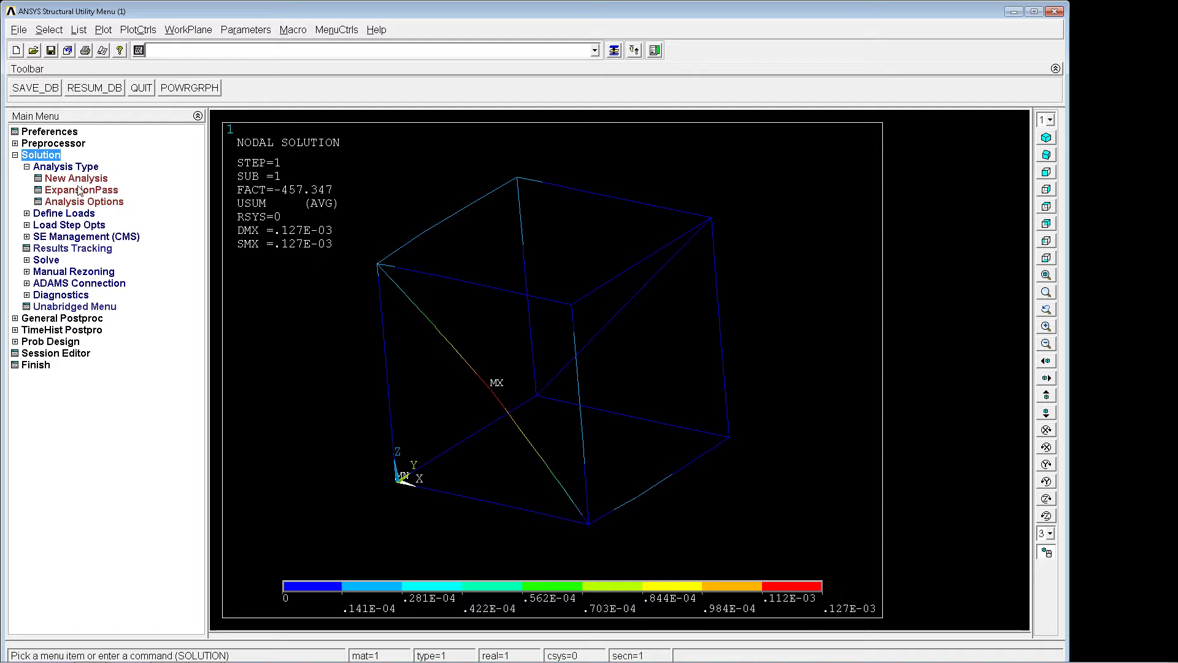
left_click(86, 180)
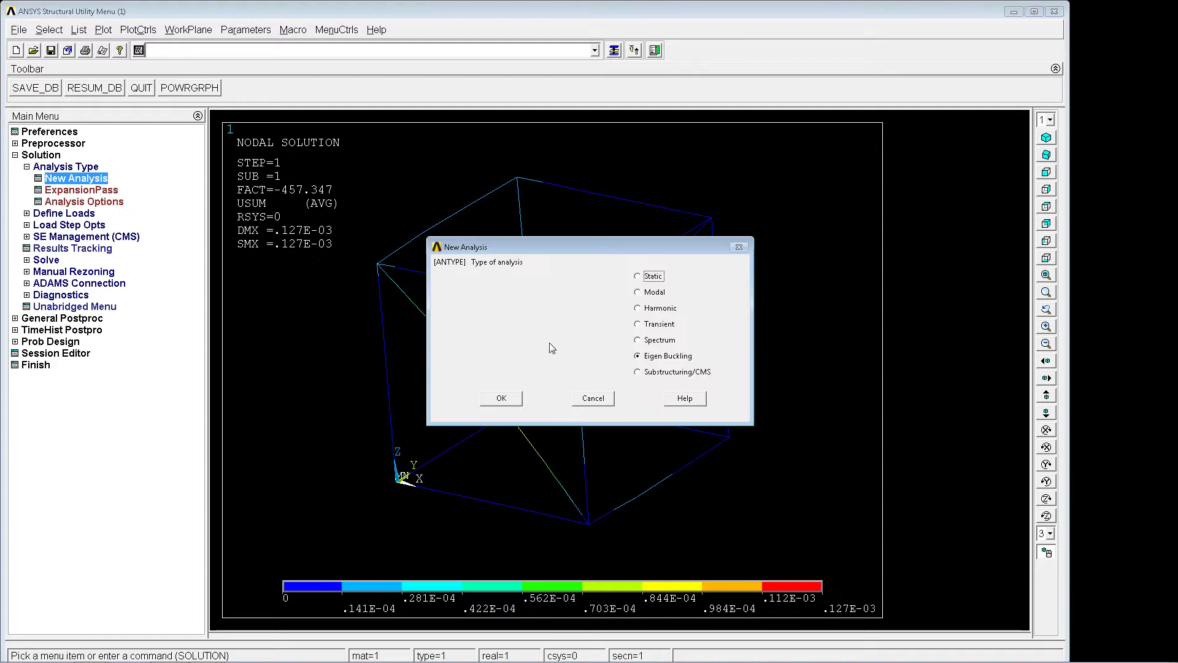
left_click(502, 398)
left_click(111, 202)
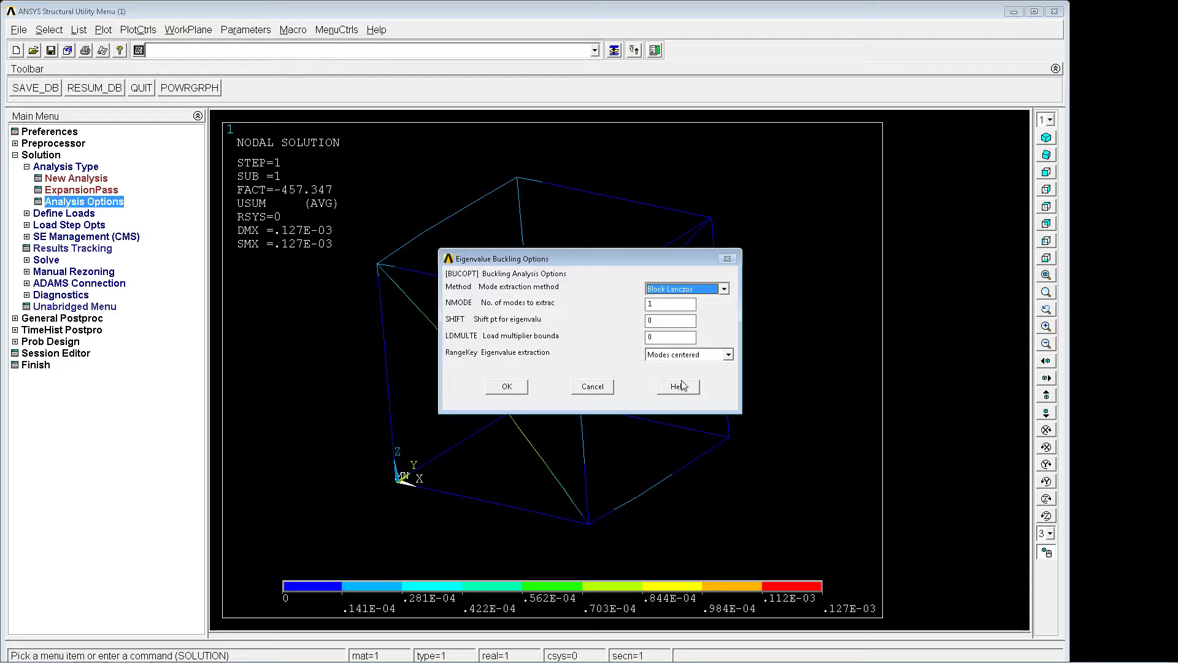
left_click(686, 355)
left_click(685, 377)
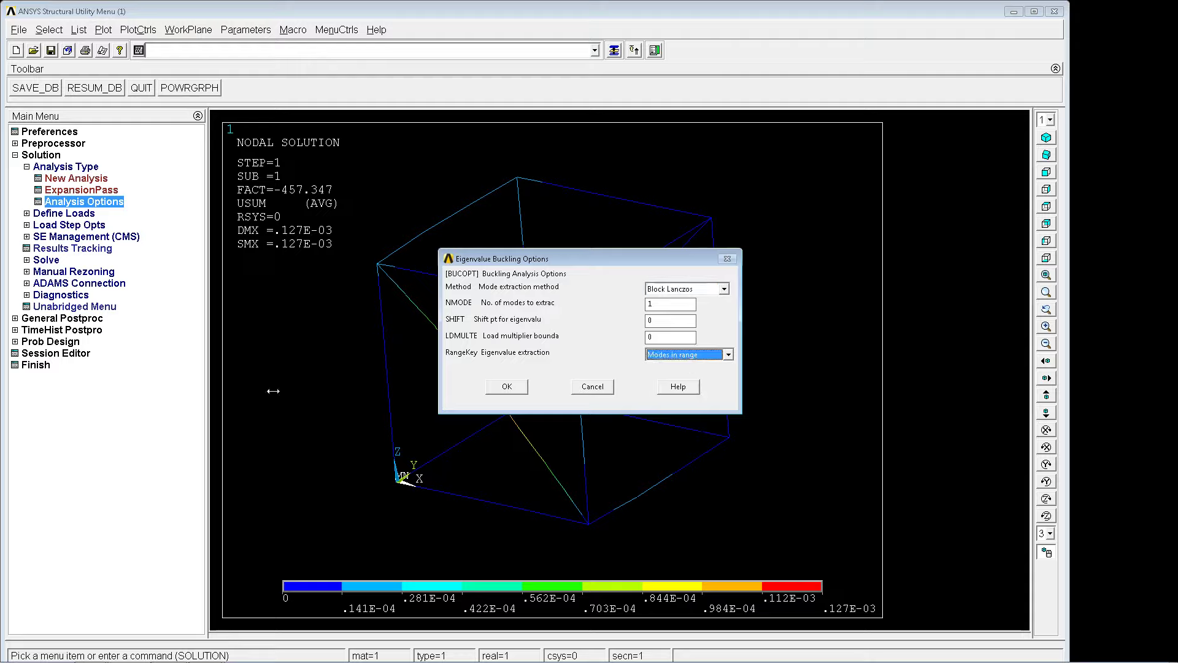
left_click(505, 386)
Solve the buckling analysis again with the modified extraction option and dismiss the completion note.
type("/so")
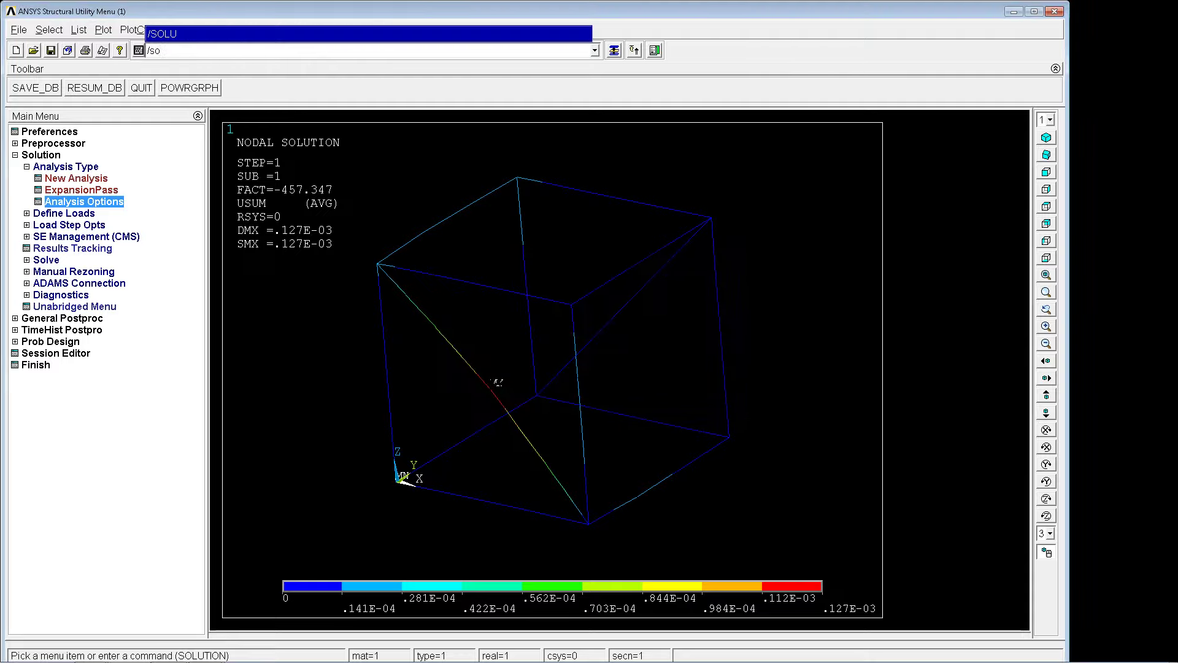
key("BackSpace")
key("BackSpace")
key("BackSpace")
type("solve")
key("Return")
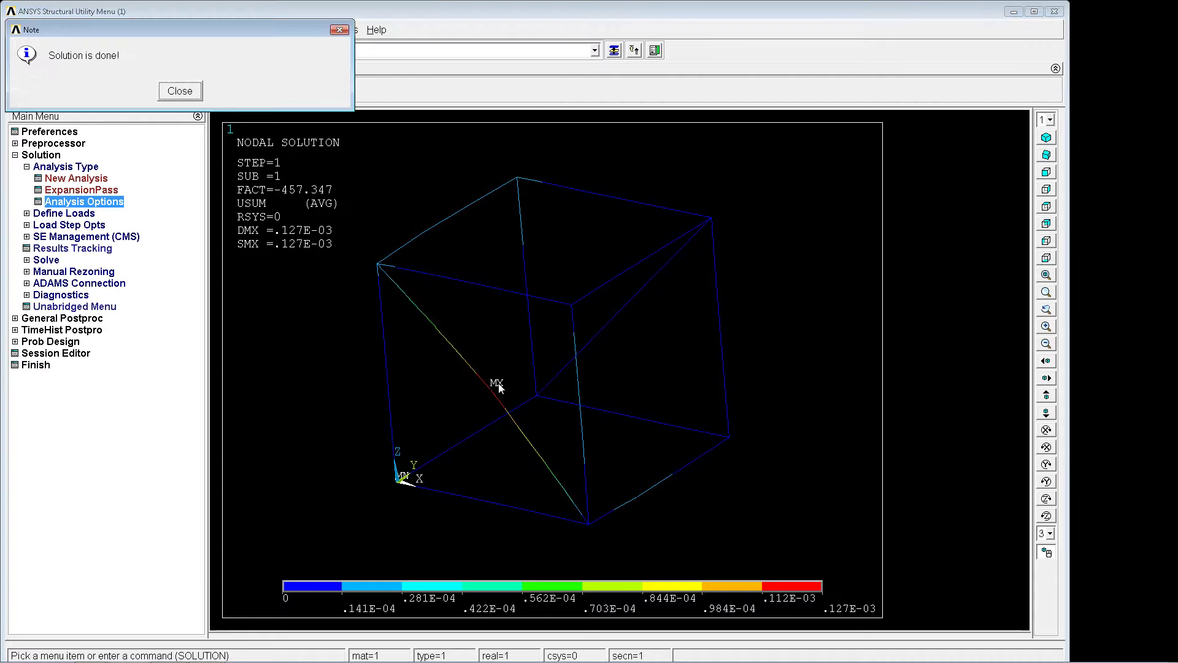
key("Return")
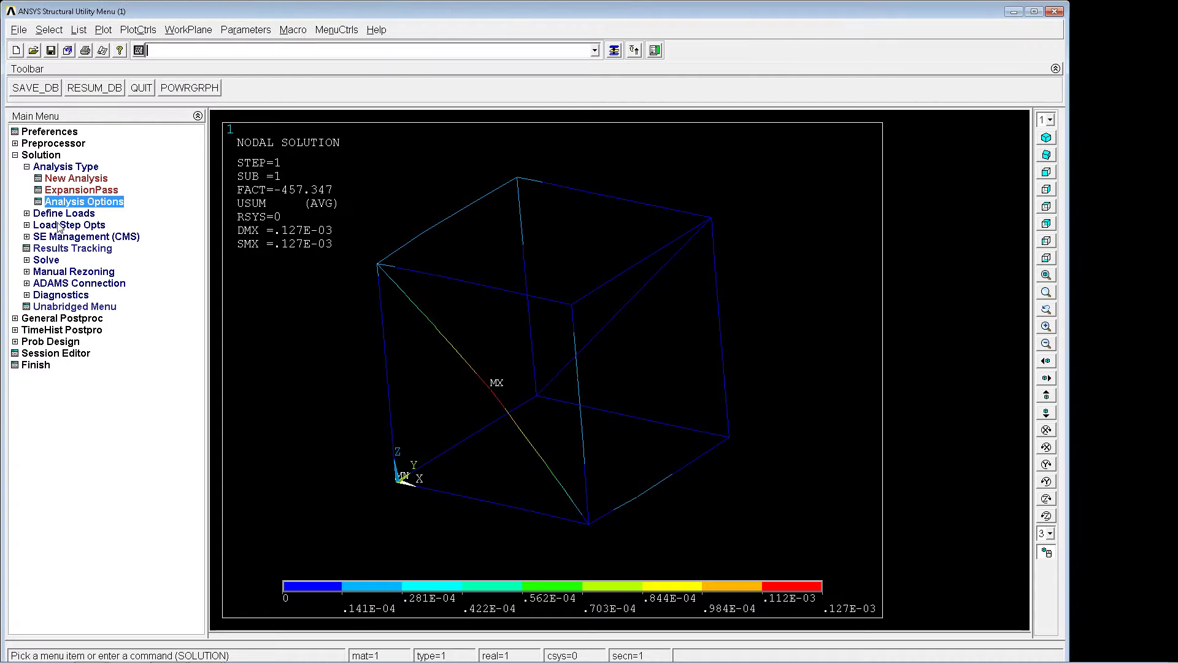
Read result set 1 of the new buckling solution and examine the displacement sum of the frame from several angles.
left_click(59, 317)
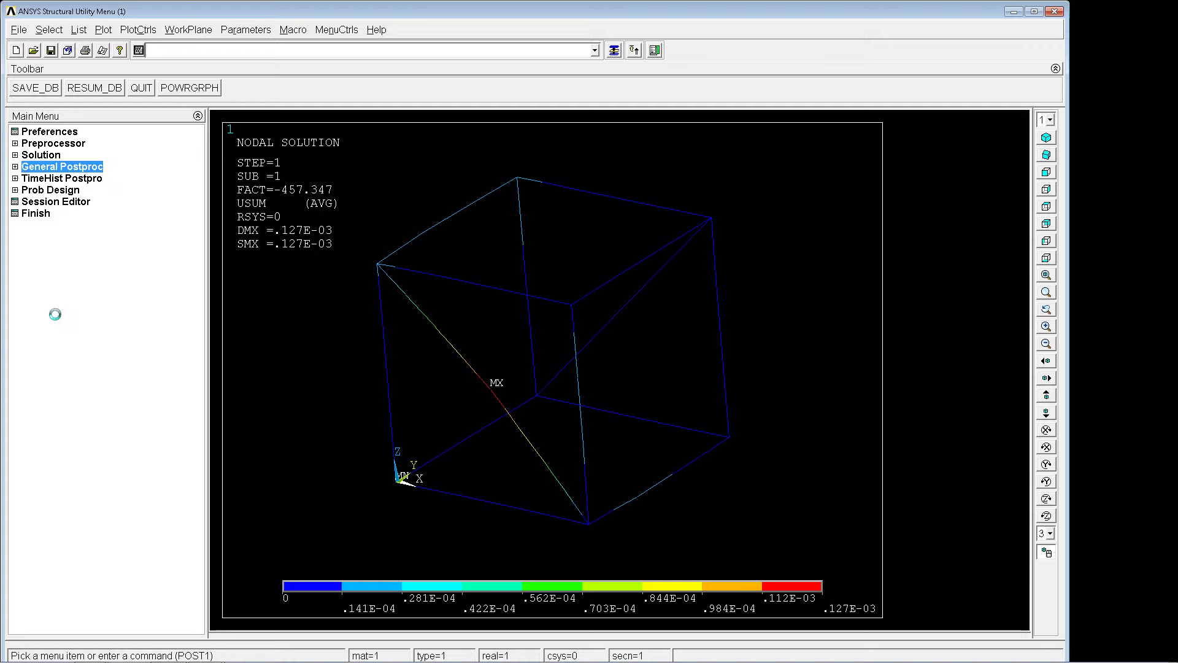
left_click(71, 260)
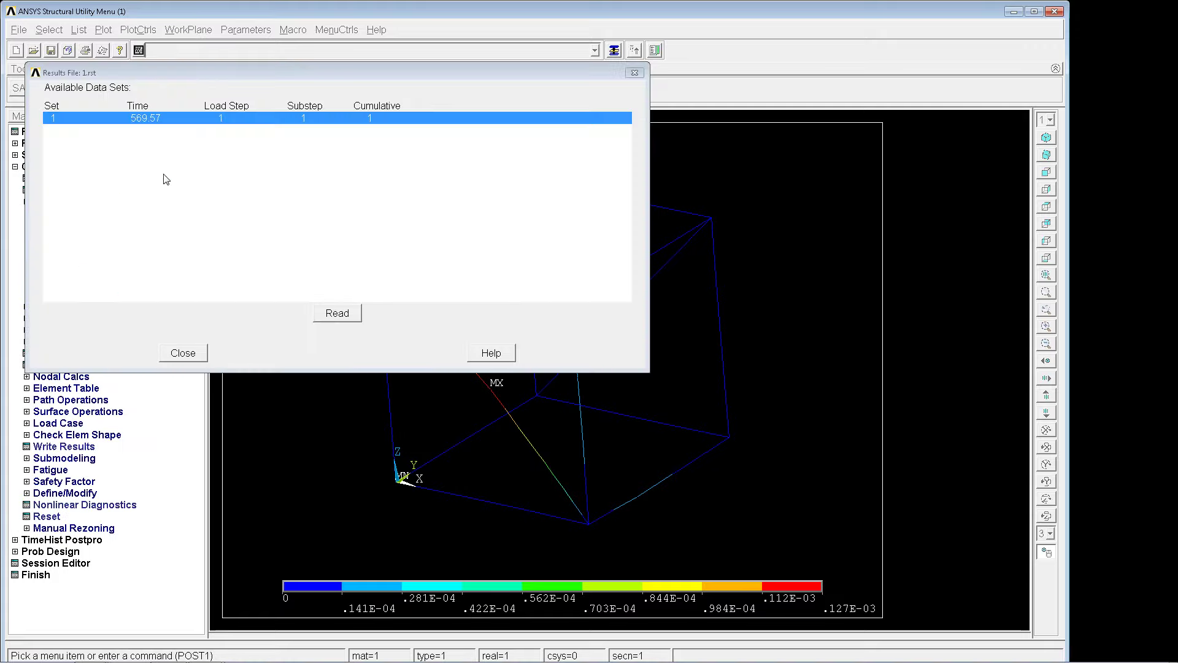
left_click(356, 314)
left_click(203, 353)
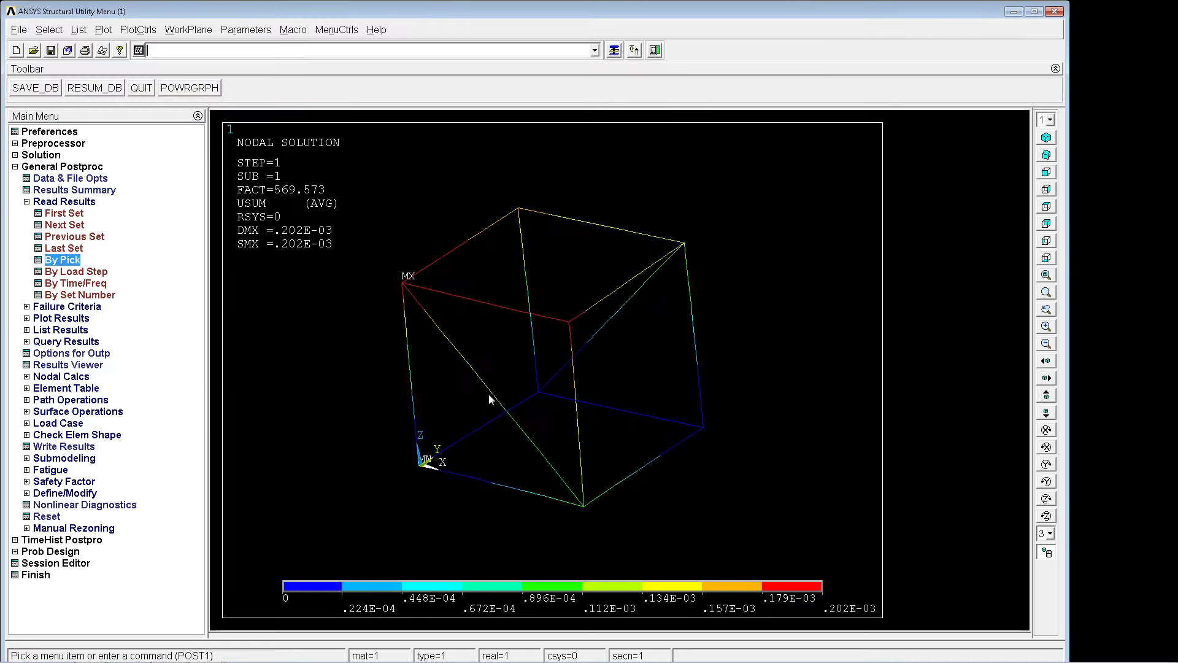
right_click_drag(490, 395, 540, 363)
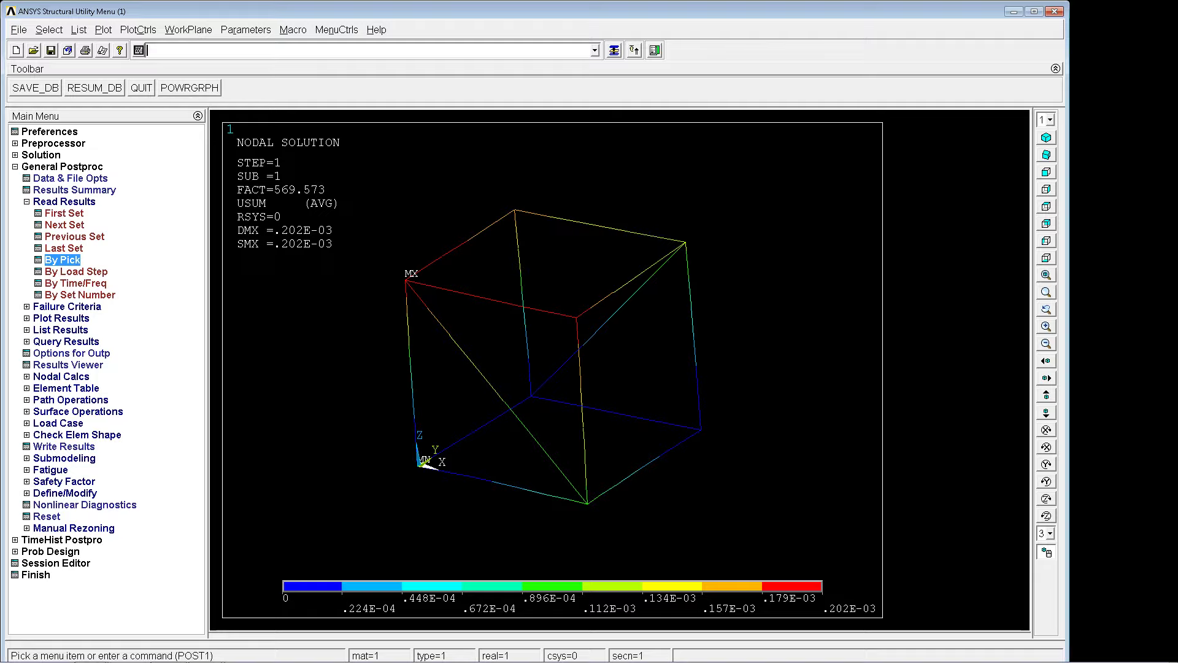
mouse_move(607, 329)
right_mouse_down()
mouse_move(613, 319)
mouse_move(581, 304)
mouse_move(575, 318)
mouse_move(591, 340)
right_mouse_up()
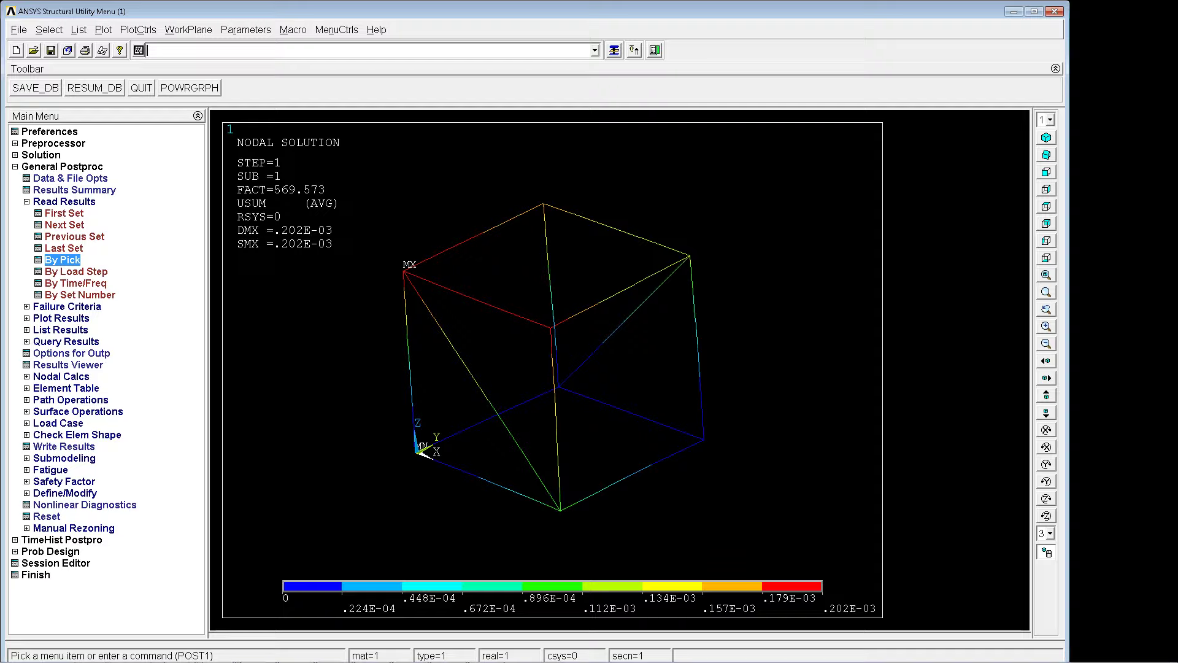
right_click_drag(542, 353, 532, 363)
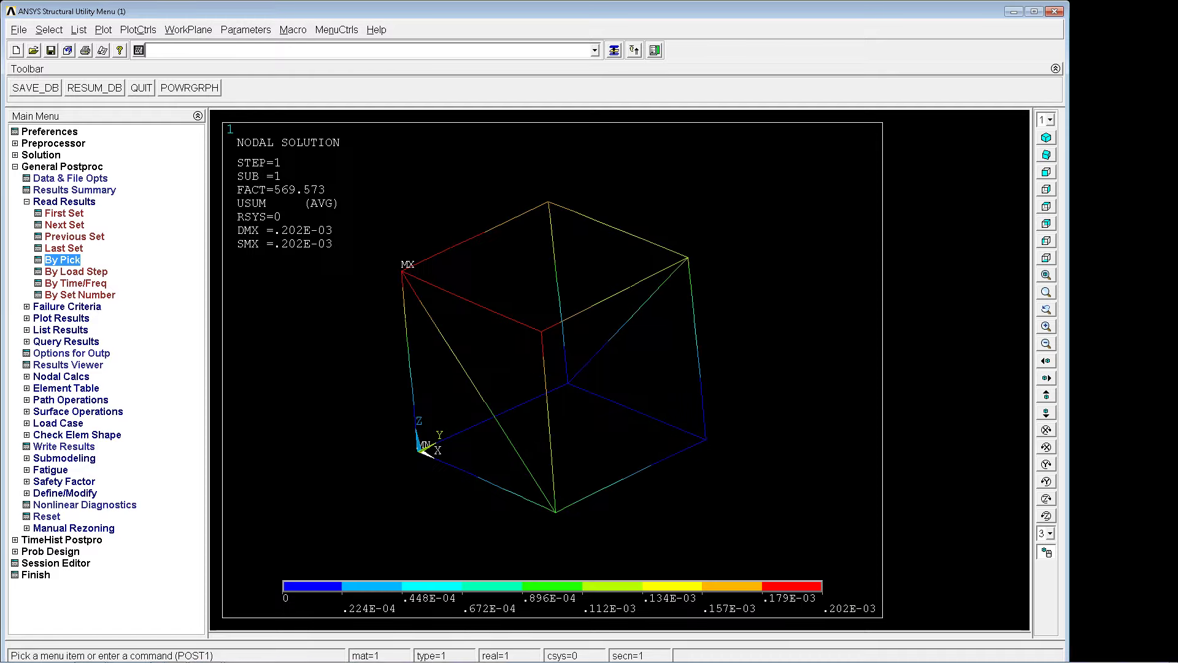